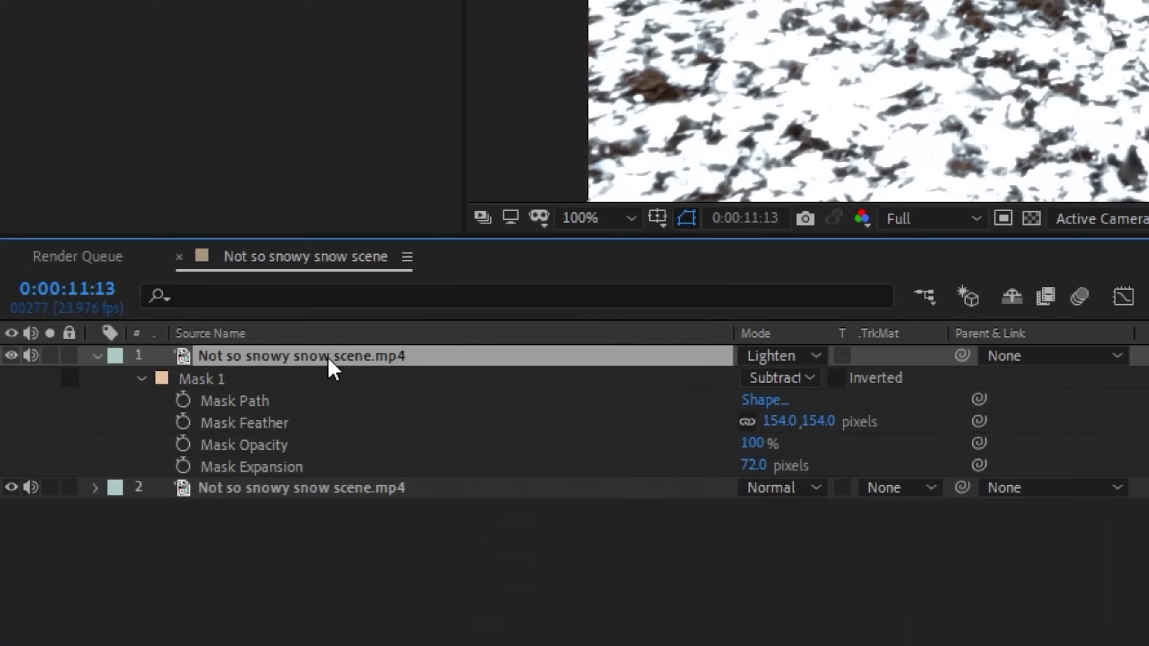
Step: Duplicate the masked Lighten layer at the top of the stack and delete Mask 1 from the copy
{"action": "key", "text": "ctrl+d"}
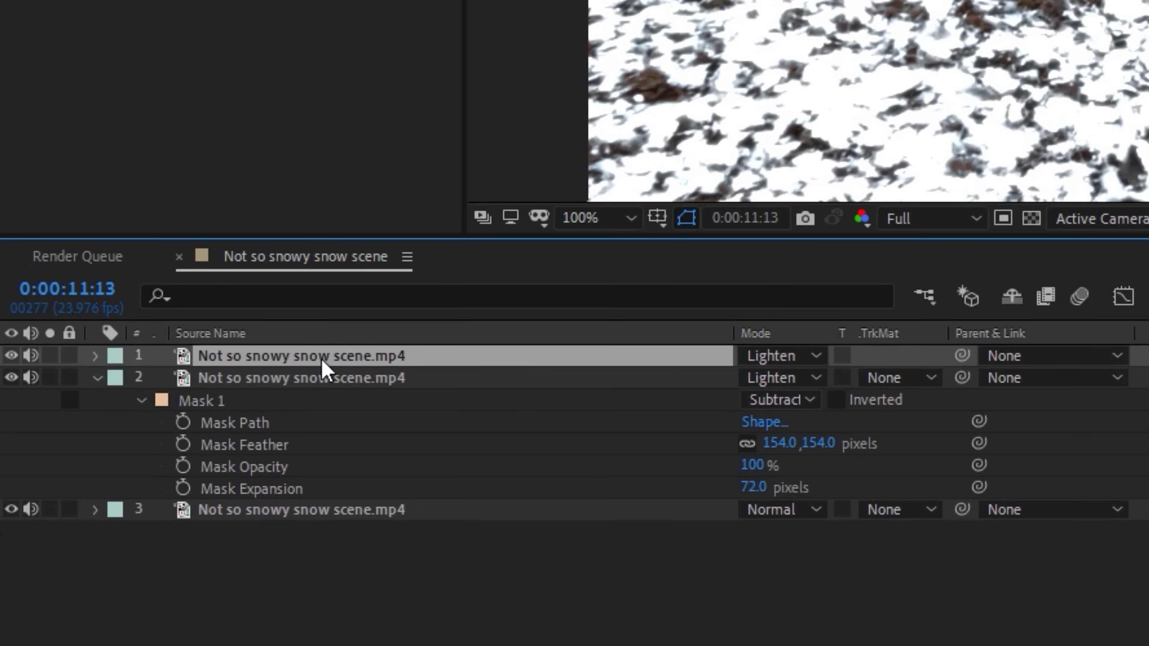
{"action": "key", "text": "m"}
{"action": "left_click", "coordinate": [252, 380]}
{"action": "key", "text": "Delete"}
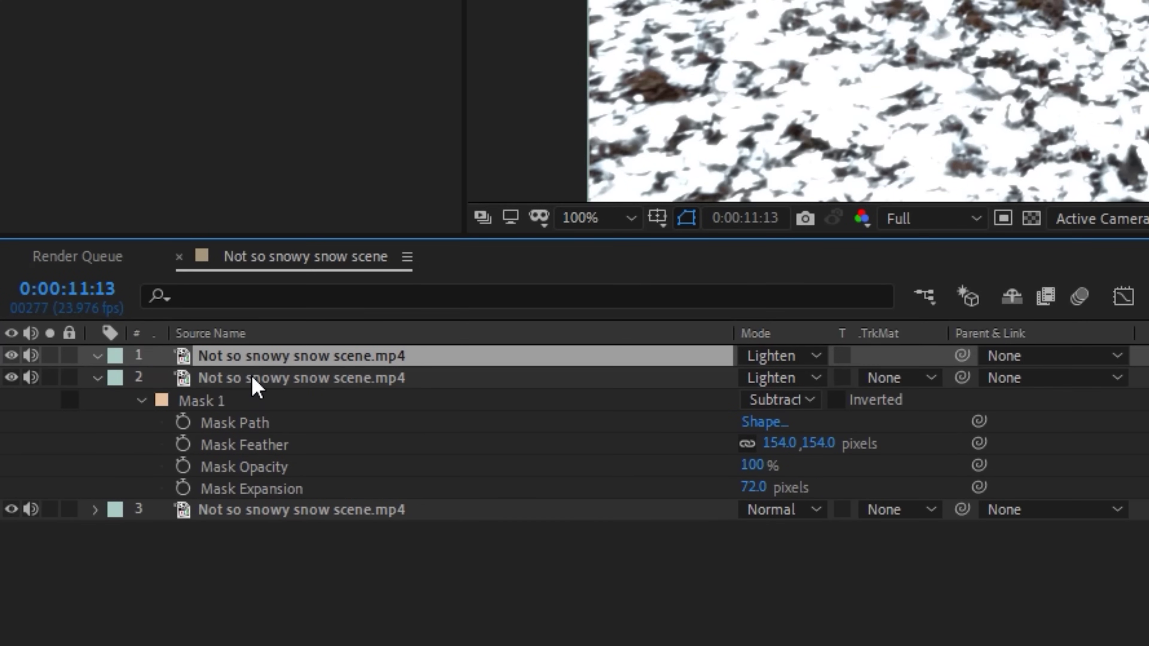
Step: Duplicate the unmasked base footage layer and move the copy to the top of the layer stack
{"action": "left_click", "coordinate": [265, 510]}
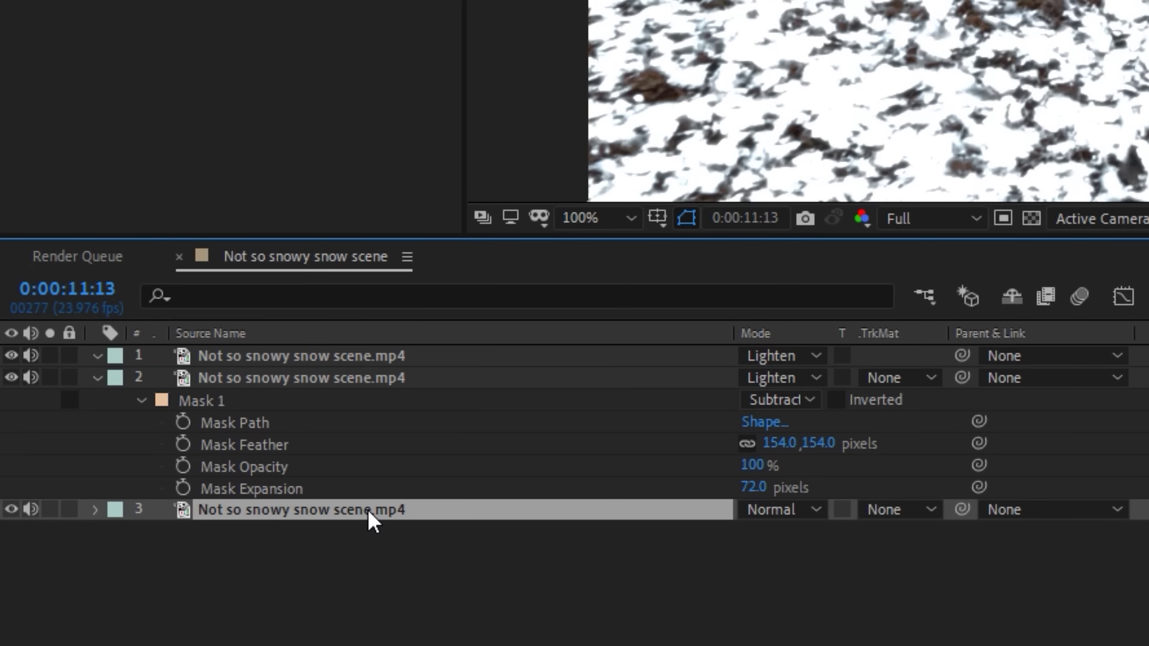
{"action": "key", "text": "ctrl+d"}
{"action": "left_click_drag", "start_coordinate": [316, 514], "coordinate": [335, 358]}
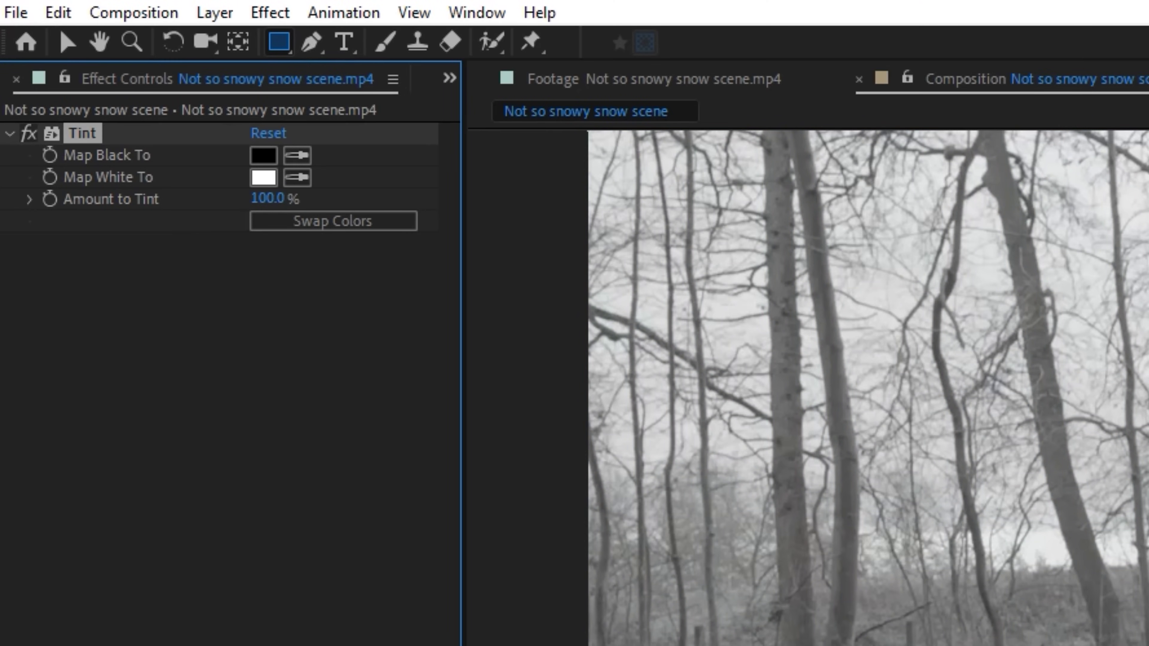
Step: Apply Levels to the tinted top copy and pull its input black and white points inward to make a high-contrast matte
{"action": "left_click", "coordinate": [268, 12]}
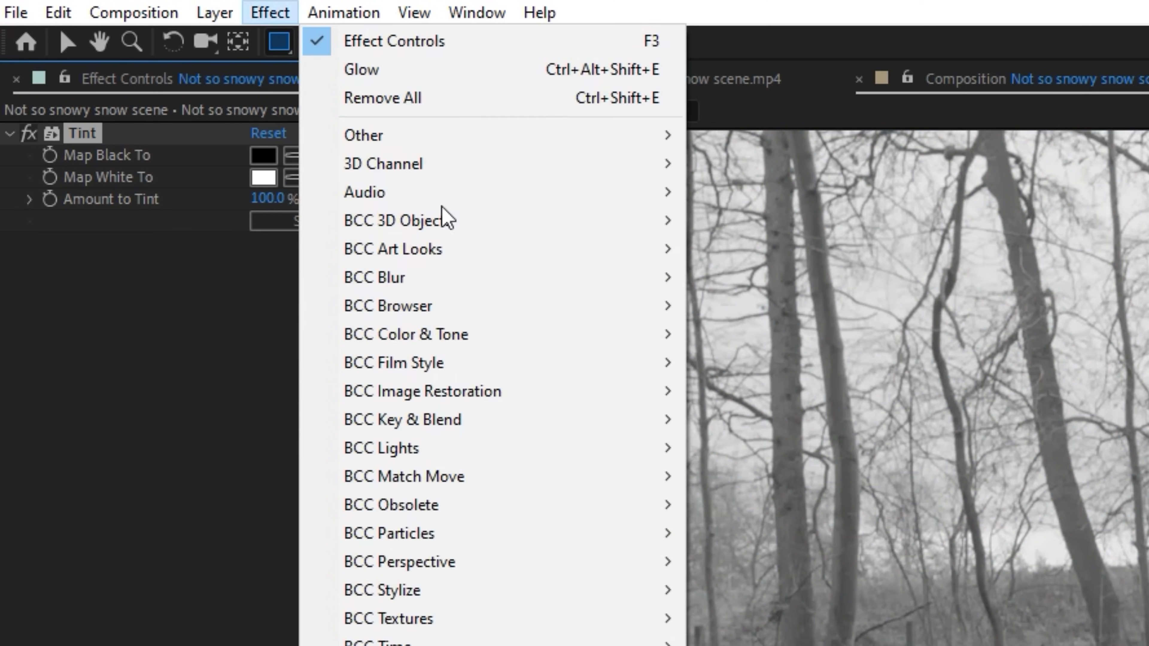
{"action": "mouse_move", "coordinate": [462, 141]}
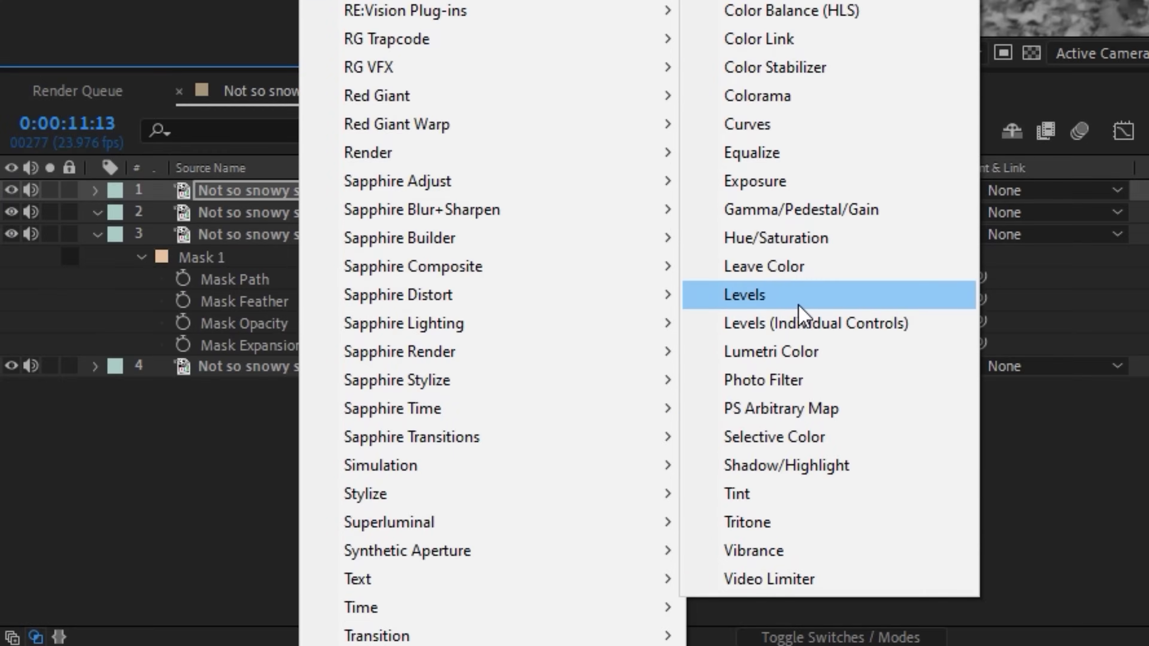
{"action": "left_click", "coordinate": [798, 304]}
{"action": "left_click_drag", "start_coordinate": [201, 192], "coordinate": [130, 202]}
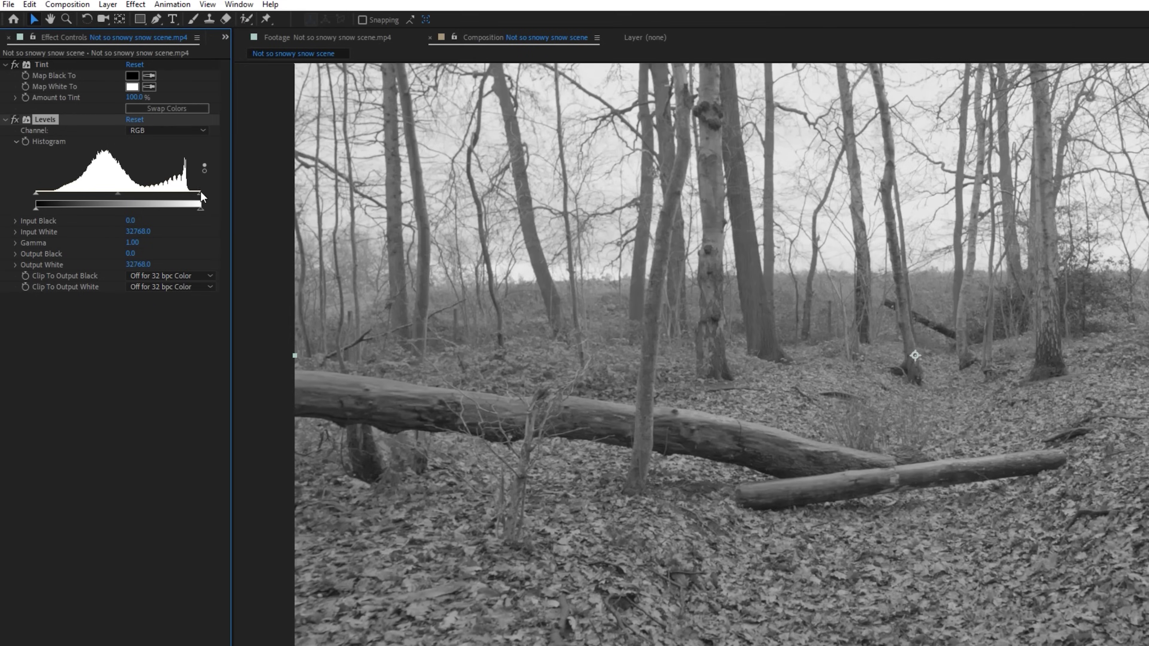
{"action": "left_click_drag", "start_coordinate": [52, 203], "coordinate": [109, 210]}
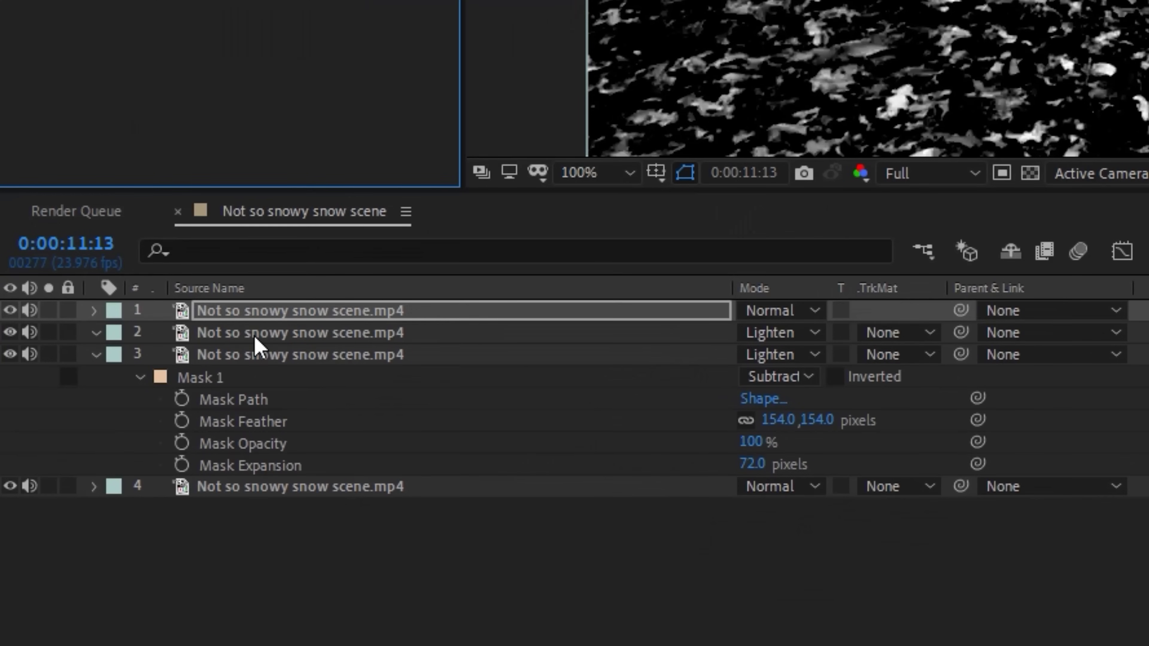
Step: Set the second layer's track matte to Luma Inverted Matte, using the tinted copy above it
{"action": "left_click", "coordinate": [256, 335]}
{"action": "left_click", "coordinate": [883, 355]}
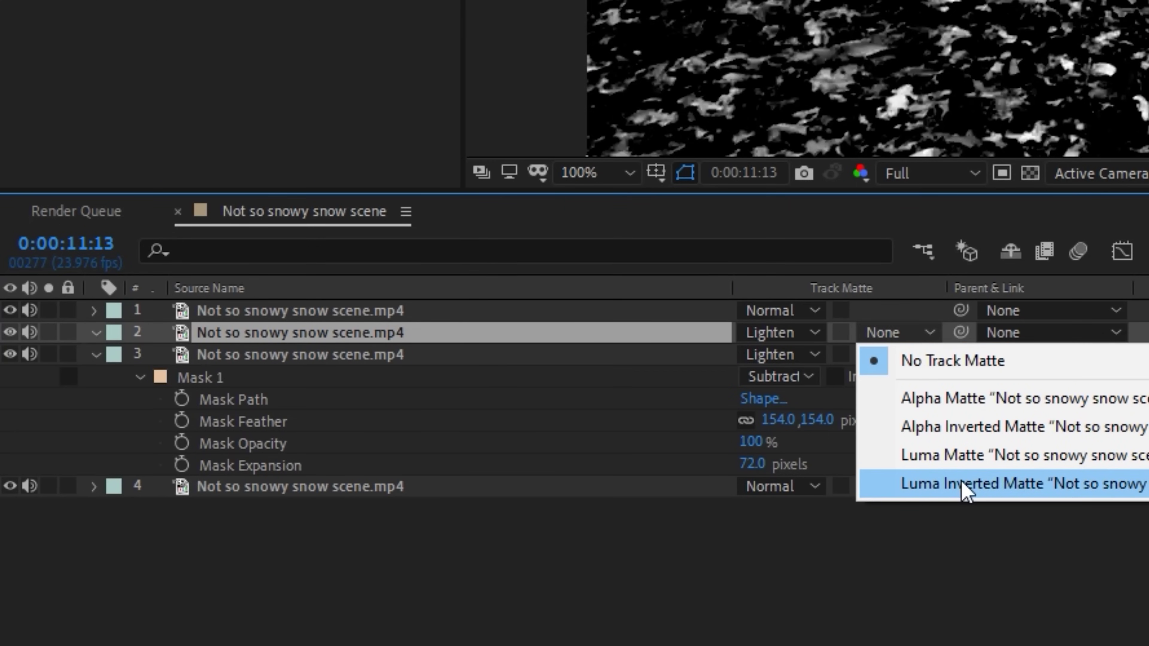
{"action": "left_click", "coordinate": [964, 484]}
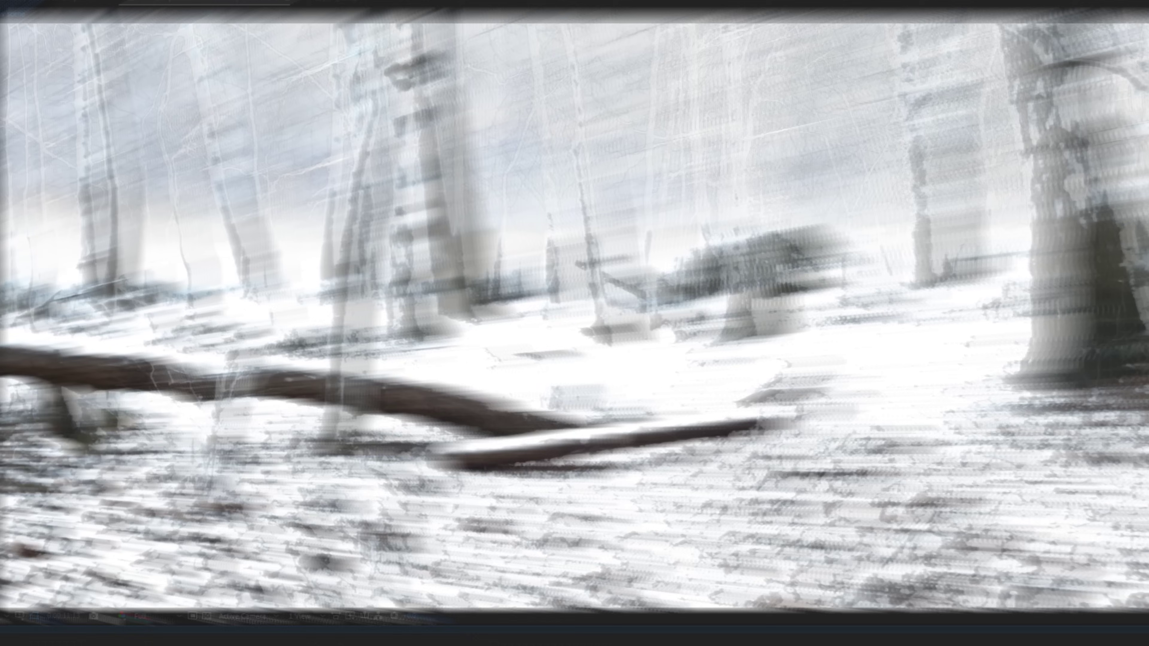
Step: Lower the input white point in Levels on the matted snow layer to about 15420
{"action": "left_click", "coordinate": [82, 183]}
{"action": "key", "text": "Delete"}
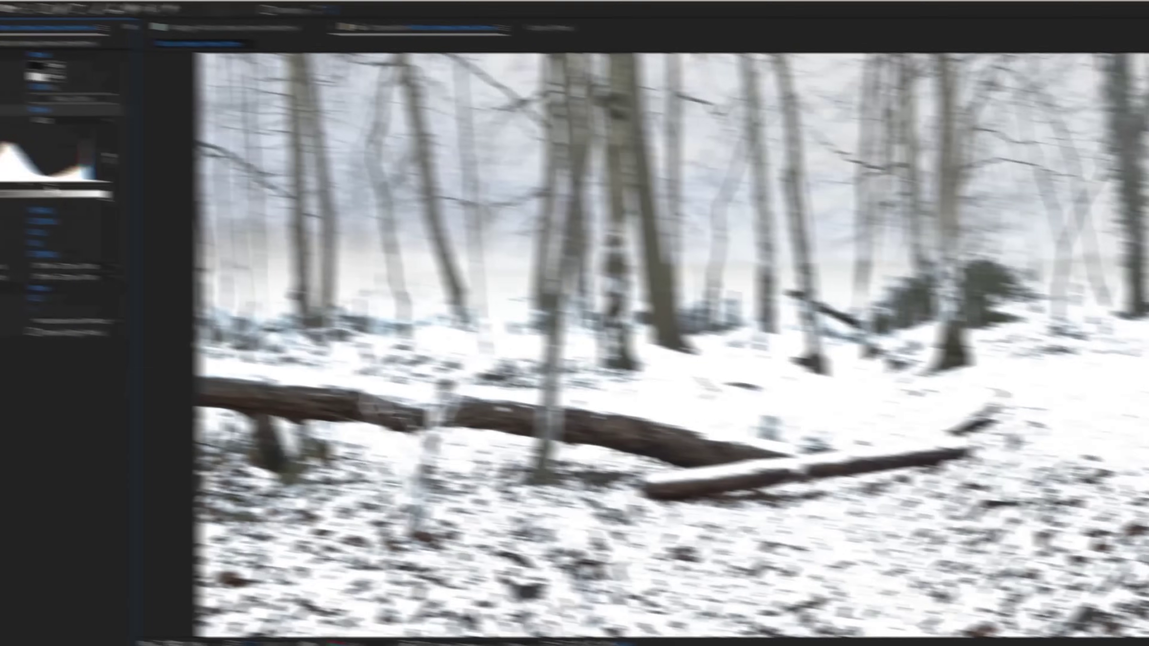
{"action": "left_click_drag", "start_coordinate": [135, 199], "coordinate": [119, 200]}
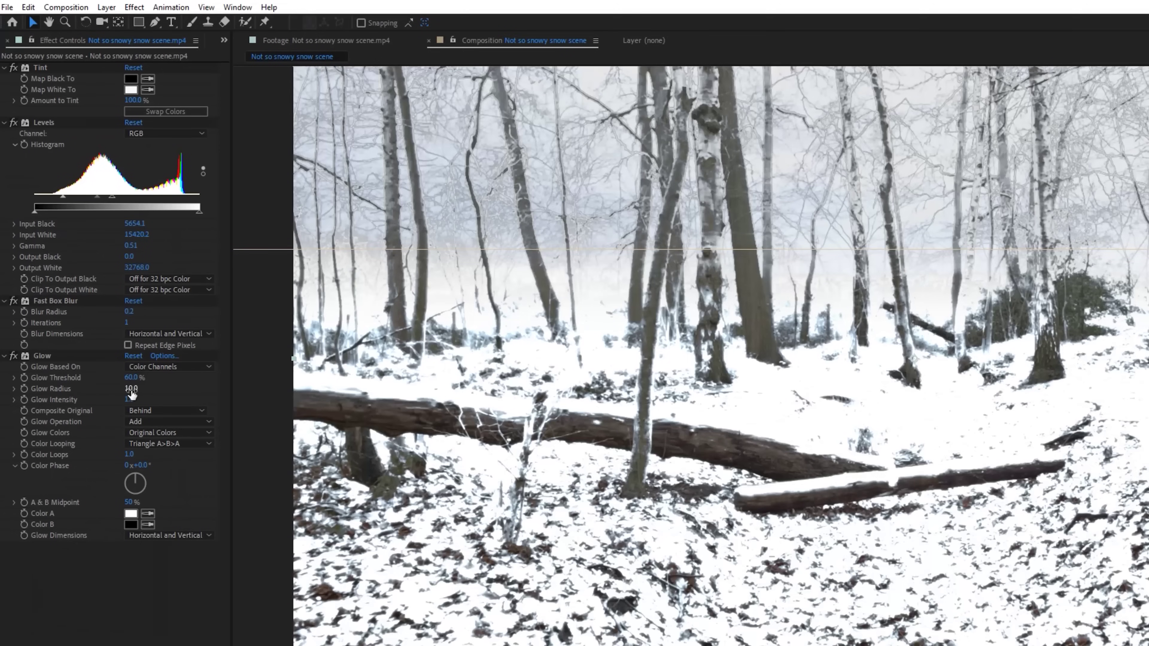
Step: Set the snow layer's Glow intensity to 0.3, radius to 52 and threshold to 7.1%
{"action": "left_click_drag", "start_coordinate": [129, 402], "coordinate": [111, 402]}
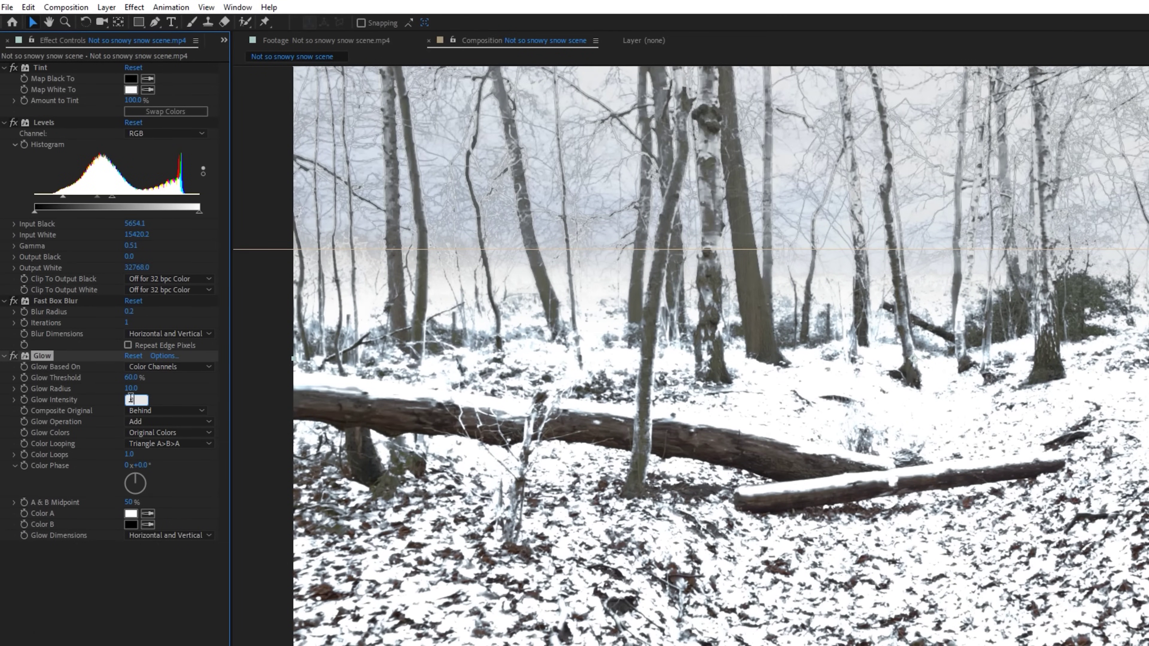
{"action": "type", "text": "0.5"}
{"action": "key", "text": "Return"}
{"action": "left_click_drag", "start_coordinate": [140, 387], "coordinate": [175, 404]}
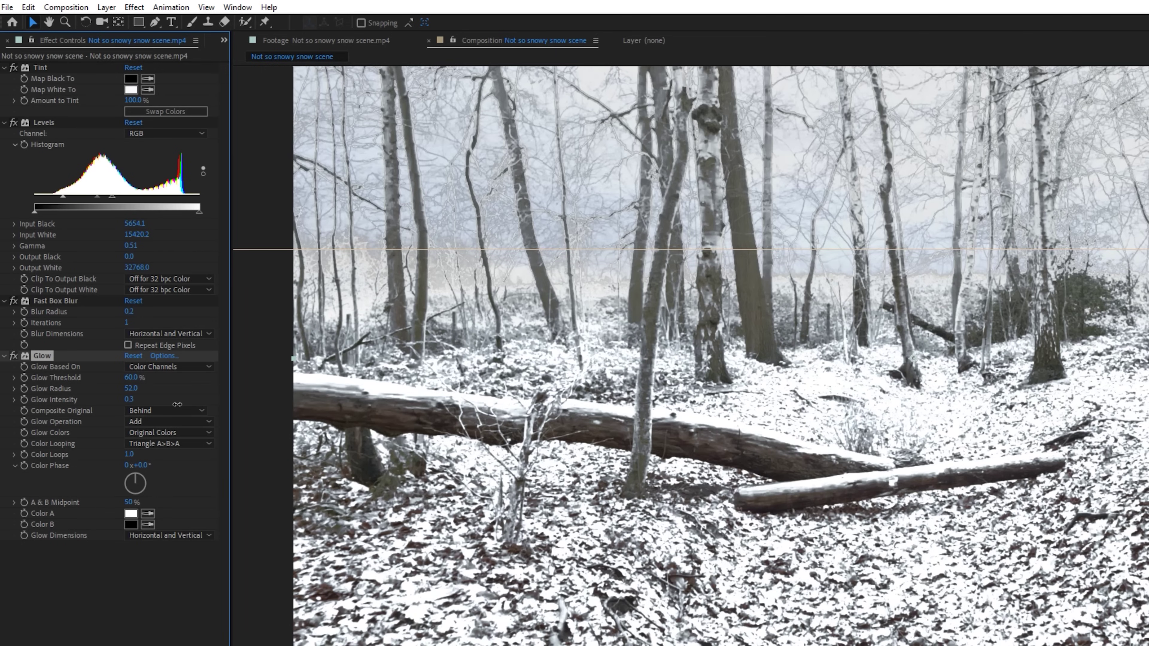
{"action": "left_click_drag", "start_coordinate": [103, 376], "coordinate": [51, 386]}
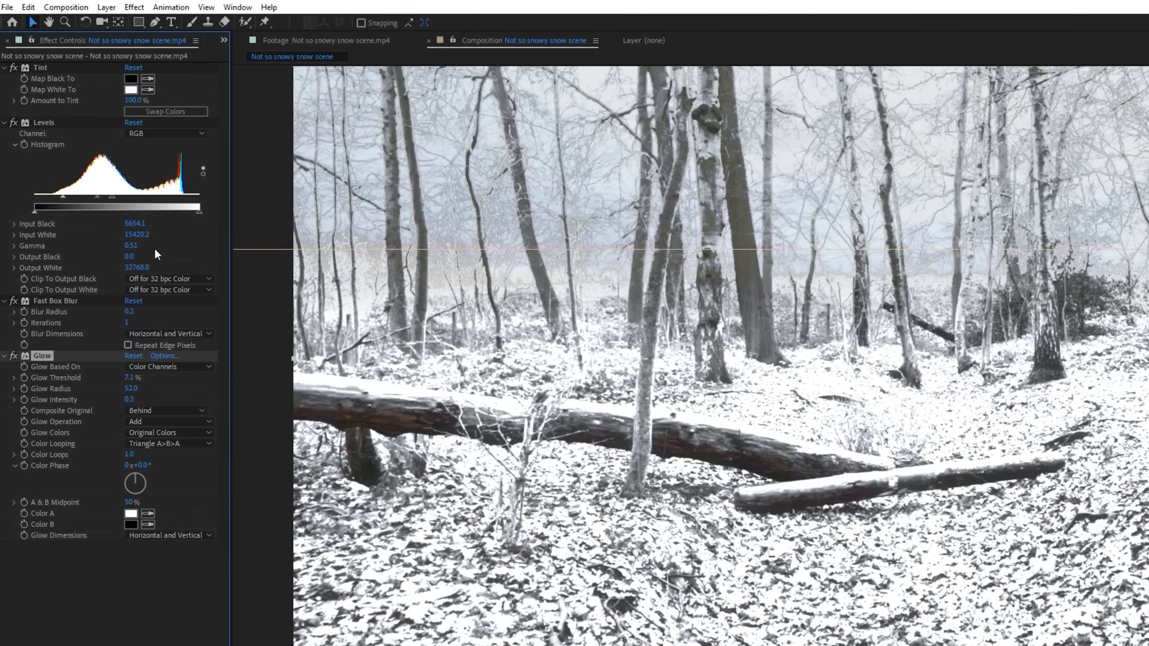
Step: Lower the snow layer's Levels input white to 14263.7 and set its Glow intensity to 0.4 and radius to 30
{"action": "left_click_drag", "start_coordinate": [112, 196], "coordinate": [107, 202]}
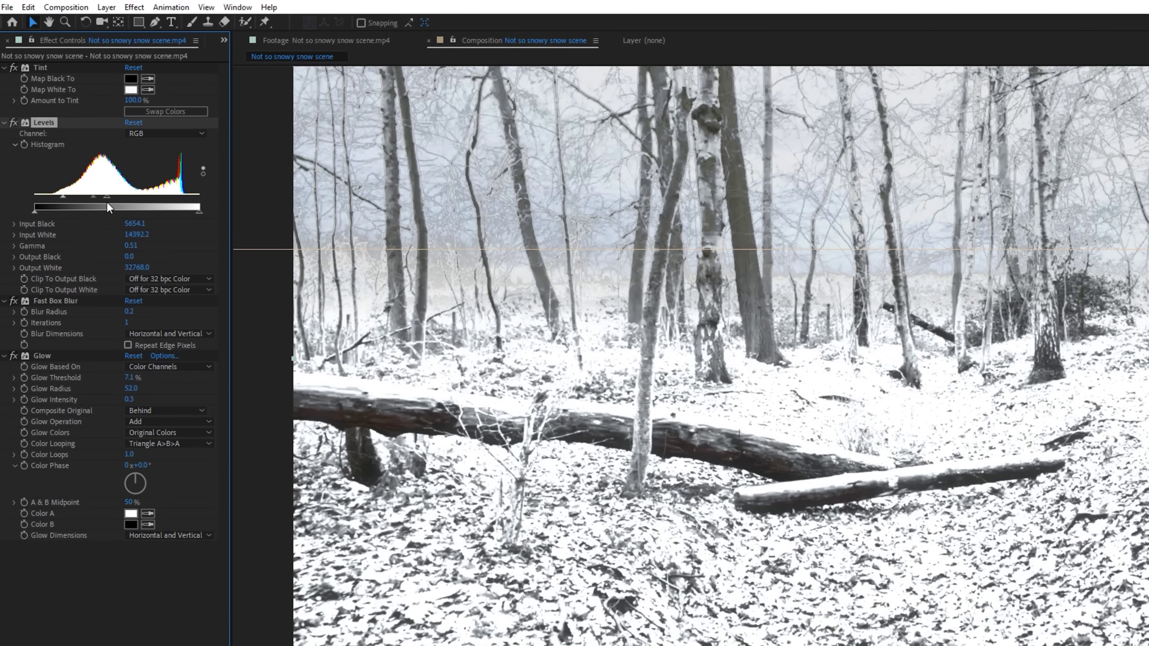
{"action": "left_click_drag", "start_coordinate": [131, 399], "coordinate": [139, 401]}
{"action": "left_click", "coordinate": [131, 383]}
{"action": "key", "text": "Return"}
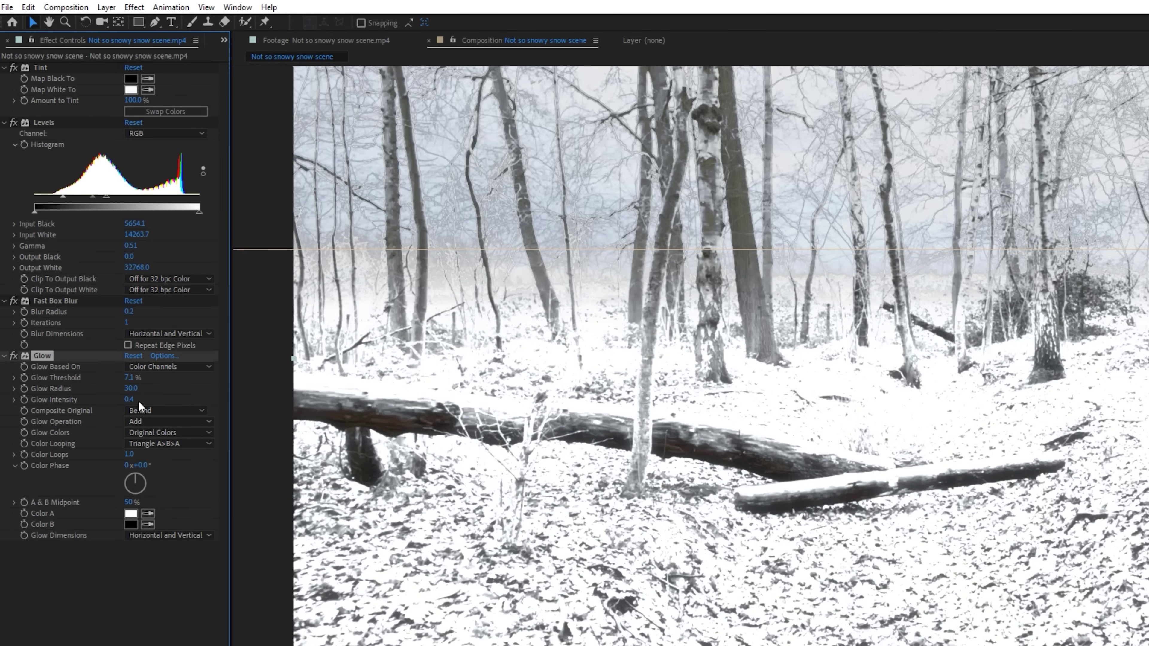
Step: Create a 1920 x 1080 px solid coloured with white sampled from the snow in the footage
{"action": "key", "text": "shift+/"}
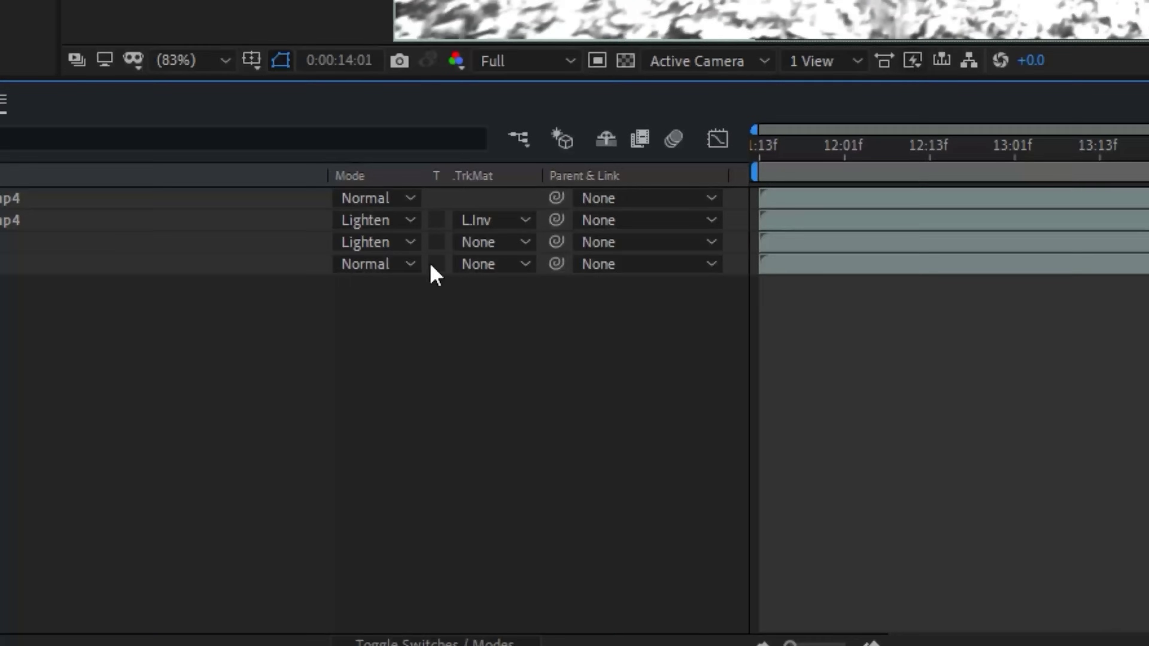
{"action": "right_click", "coordinate": [367, 287]}
{"action": "mouse_move", "coordinate": [414, 308]}
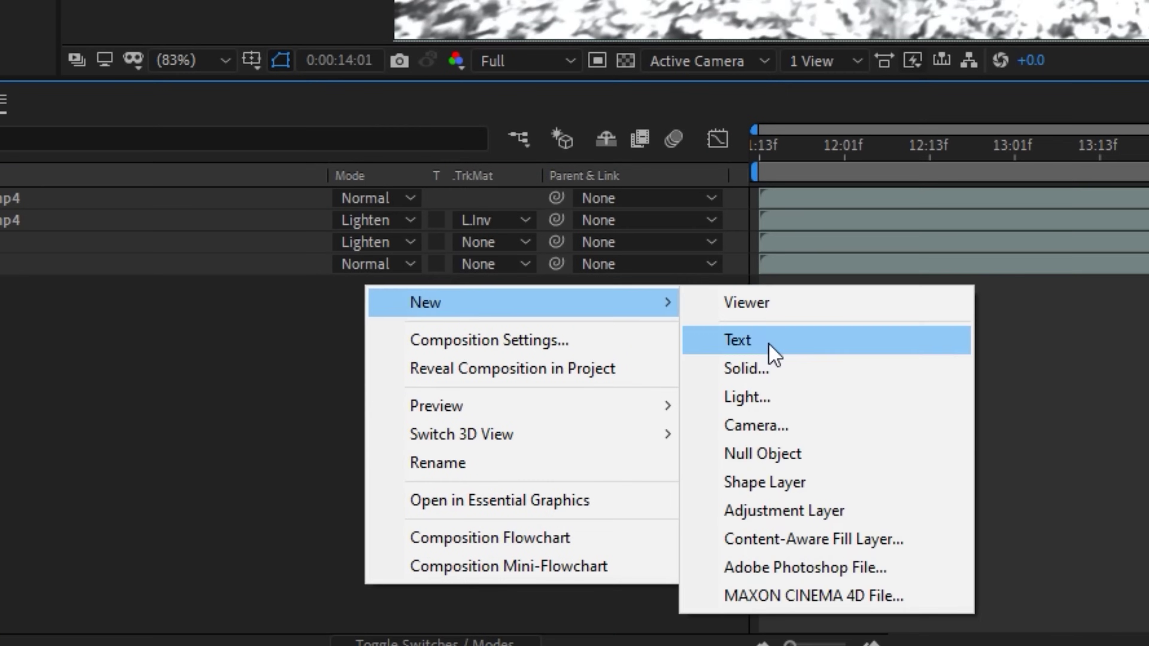
{"action": "left_click", "coordinate": [770, 367]}
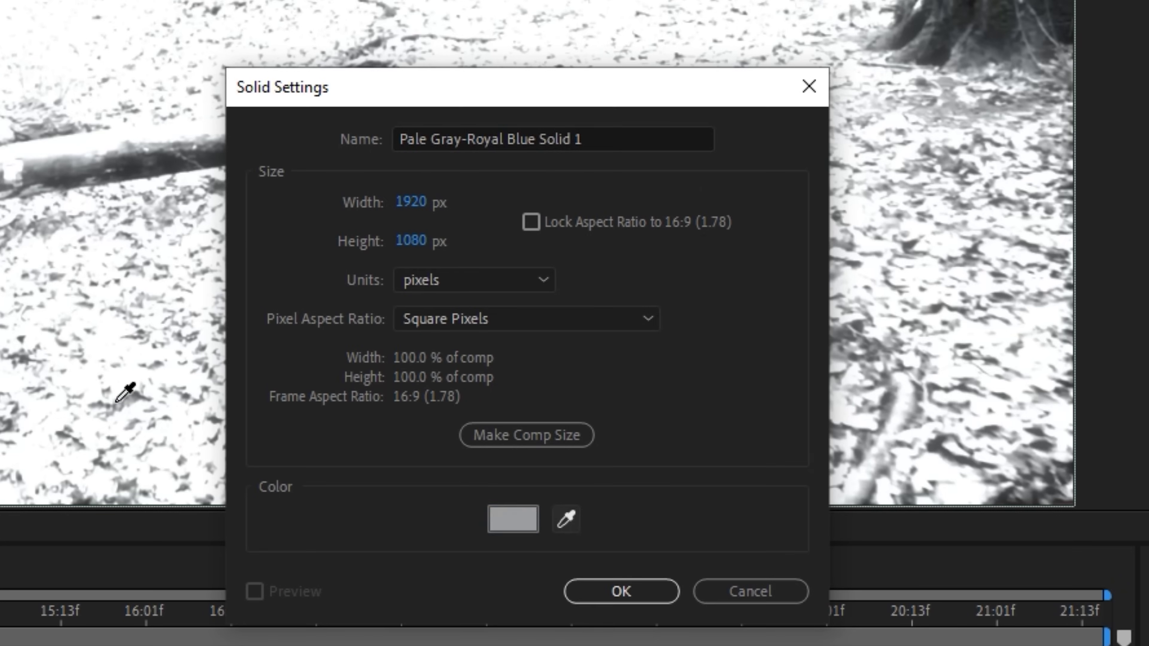
{"action": "left_click", "coordinate": [59, 403]}
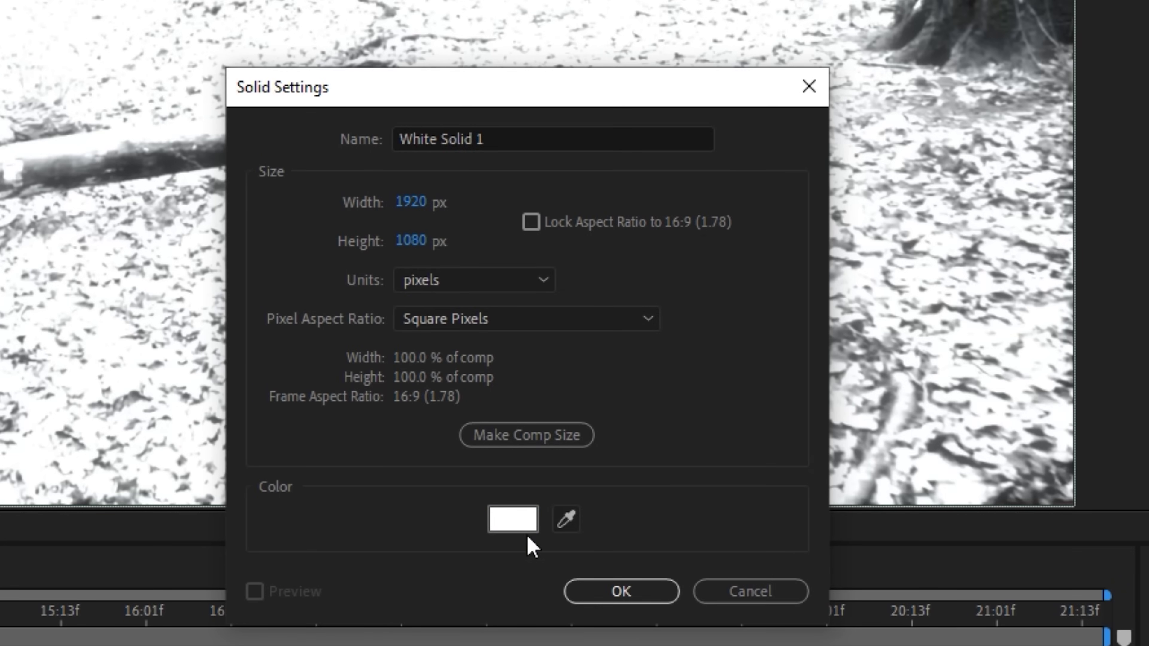
{"action": "left_click", "coordinate": [628, 596]}
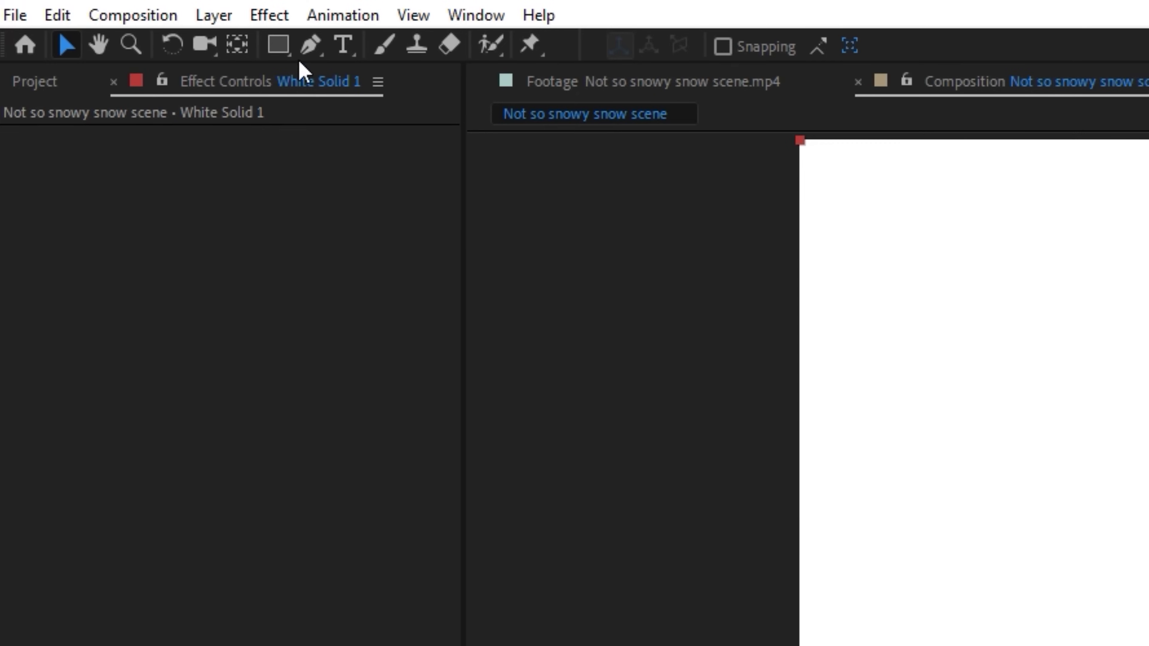
Step: Draw a wide rectangular mask on White Solid 1 across the background trees and feather it by 298 pixels
{"action": "left_click", "coordinate": [278, 44]}
{"action": "left_click_drag", "start_coordinate": [701, 246], "coordinate": [1148, 645]}
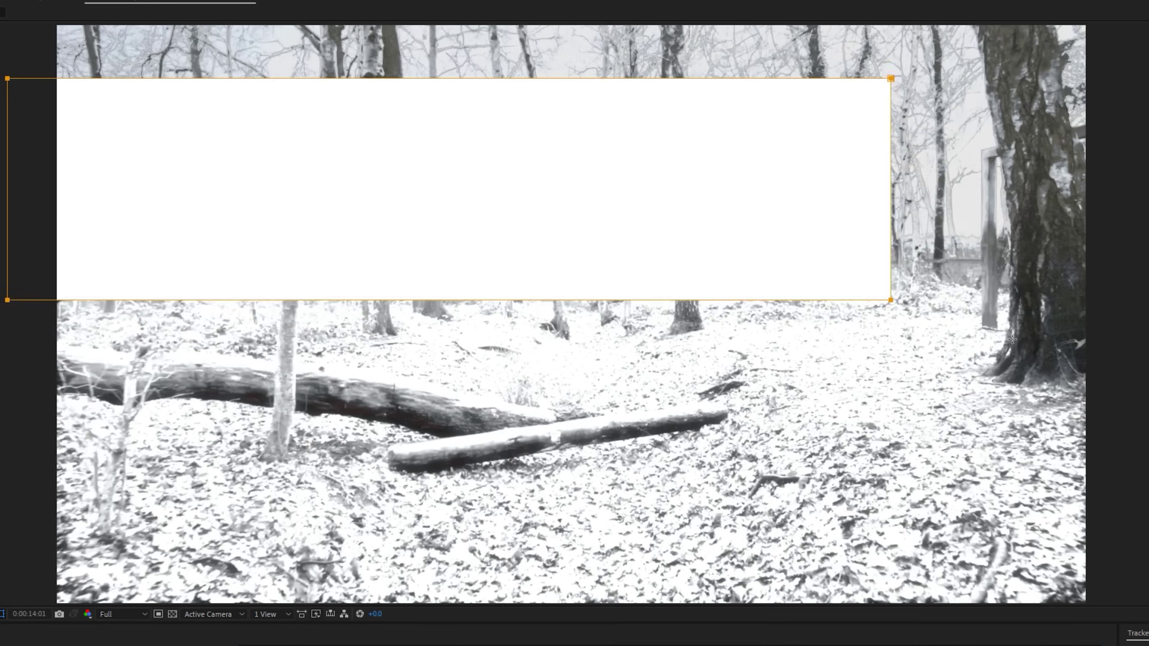
{"action": "left_click_drag", "start_coordinate": [1012, 339], "coordinate": [1147, 361]}
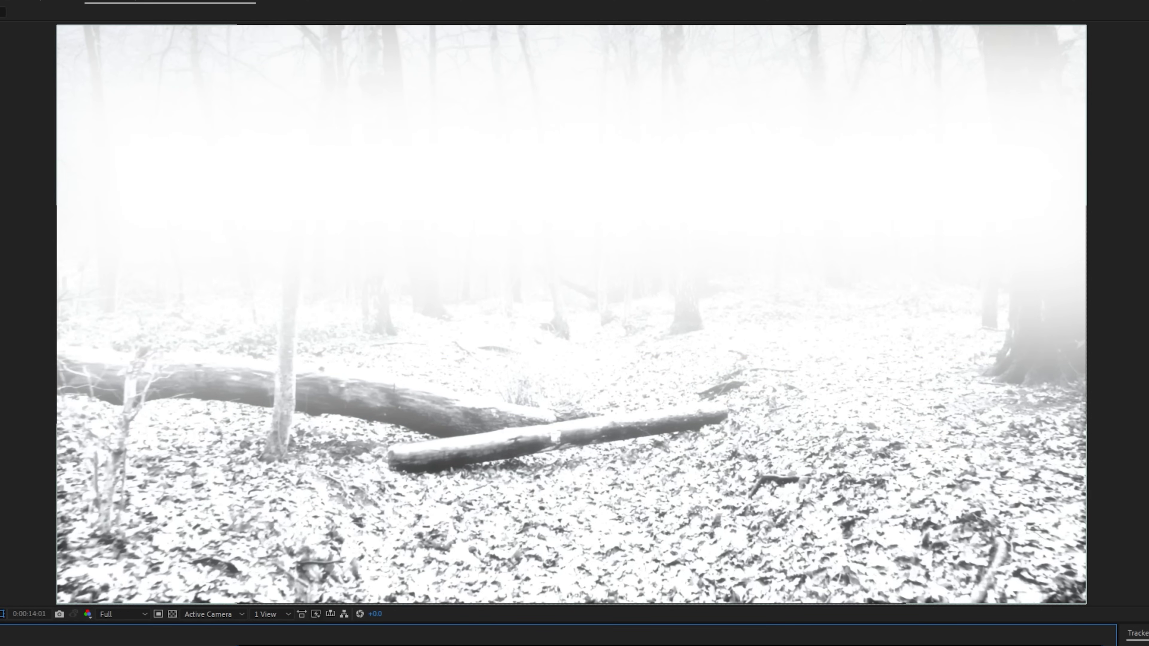
{"action": "key", "text": "ctrl+a"}
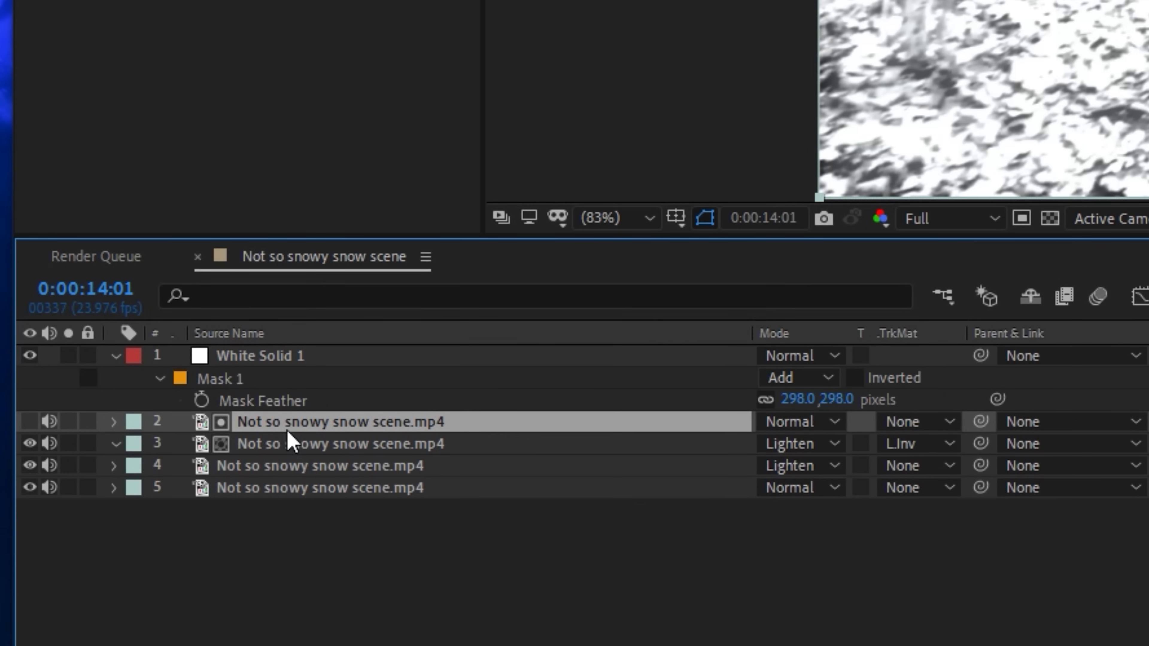
Step: Isolate the hidden track matte layer beneath White Solid 1 and rename it Luma Matte
{"action": "left_click", "coordinate": [29, 424]}
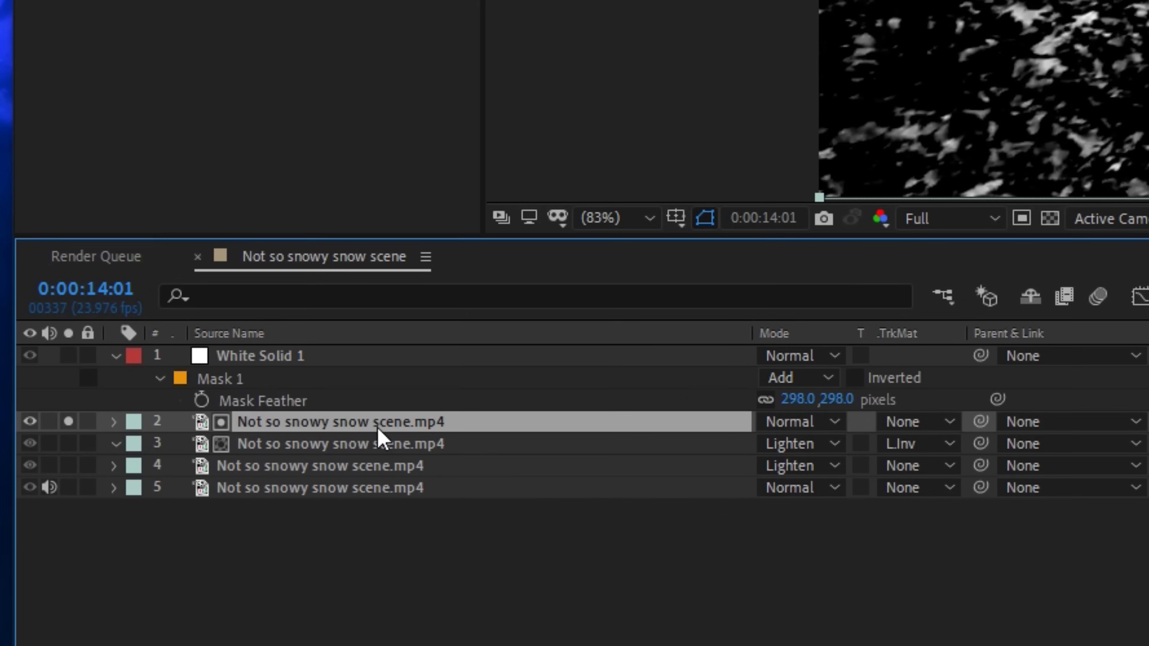
{"action": "key", "text": "Return"}
{"action": "type", "text": "Luma Matte"}
{"action": "key", "text": "Return"}
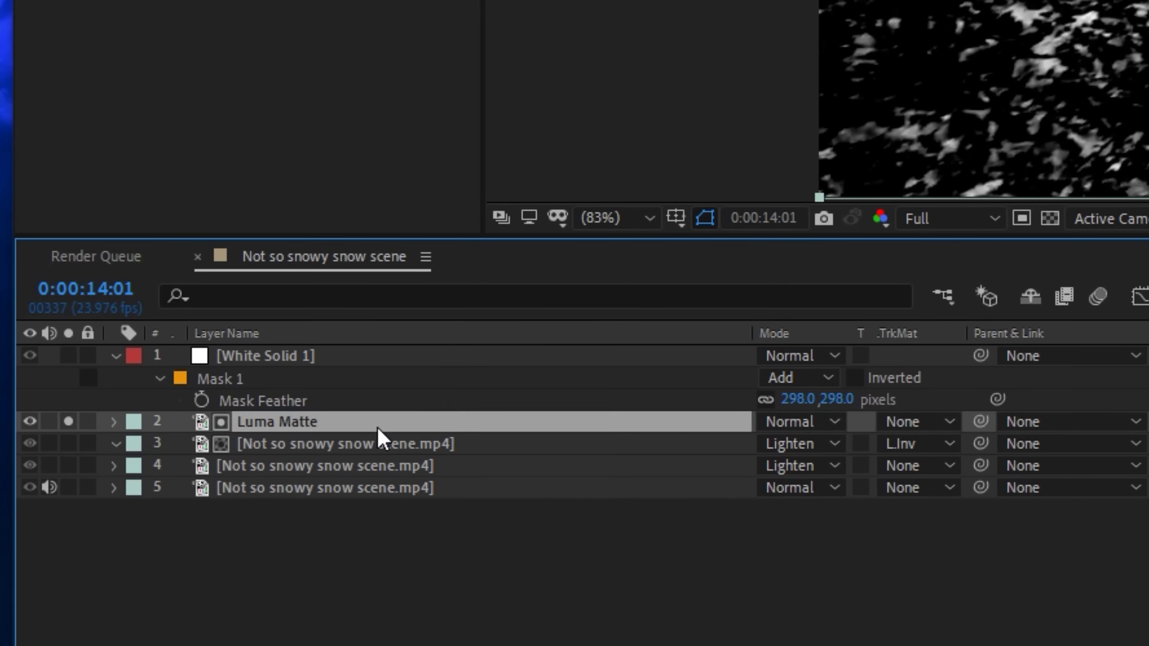
Step: Duplicate Luma Matte, move the copy above White Solid 1, and set the solid's track matte to Luma Matte using that copy
{"action": "key", "text": "ctrl+d"}
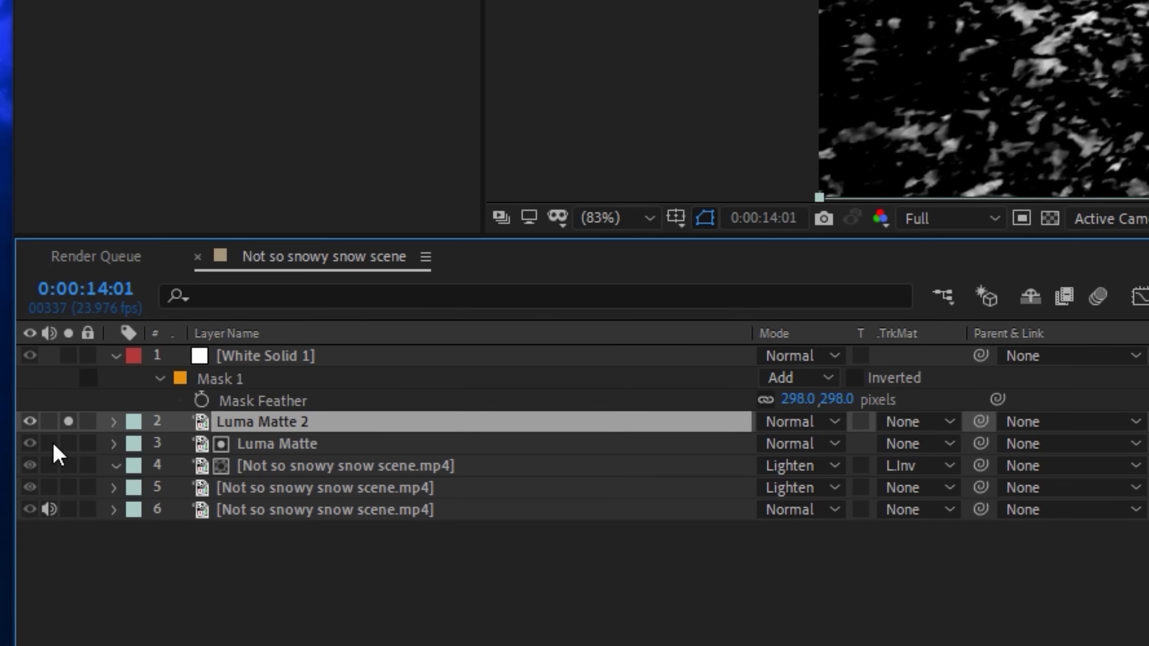
{"action": "left_click_drag", "start_coordinate": [277, 424], "coordinate": [281, 360]}
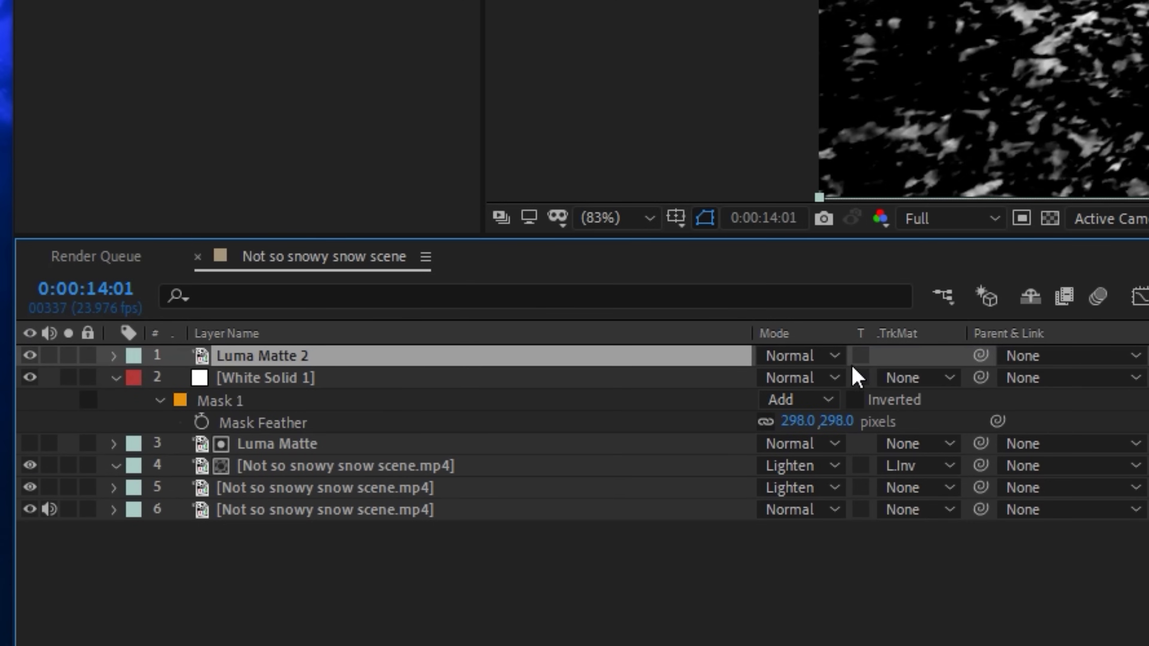
{"action": "left_click", "coordinate": [905, 378]}
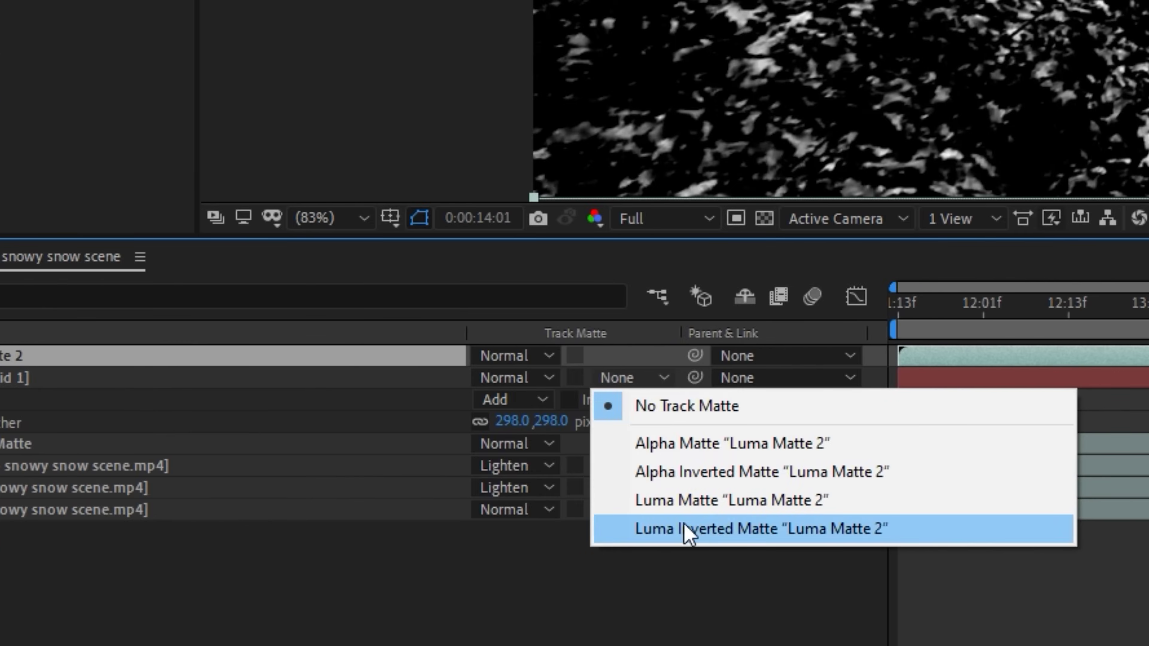
{"action": "left_click", "coordinate": [717, 531]}
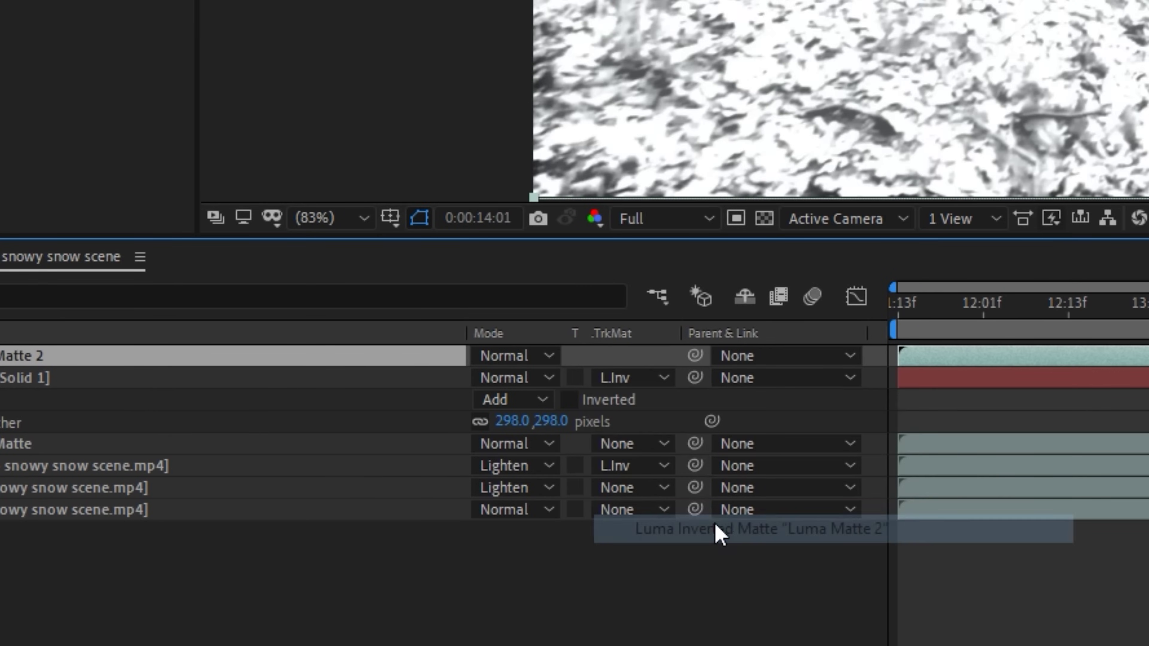
{"action": "left_click", "coordinate": [466, 641]}
{"action": "left_click", "coordinate": [618, 380]}
{"action": "left_click", "coordinate": [662, 500]}
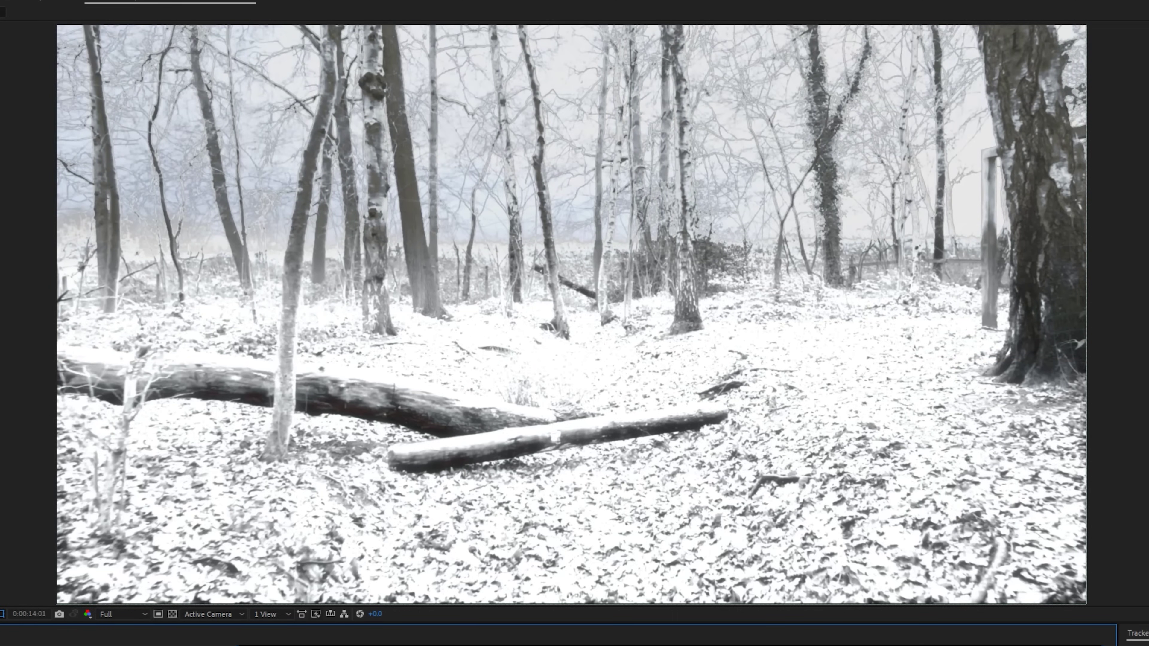
Step: Set the opacity of White Solid 1 to 15%
{"action": "mouse_move", "coordinate": [512, 126]}
{"action": "left_mouse_down"}
{"action": "mouse_move", "coordinate": [509, 145]}
{"action": "mouse_move", "coordinate": [500, 122]}
{"action": "left_mouse_up"}
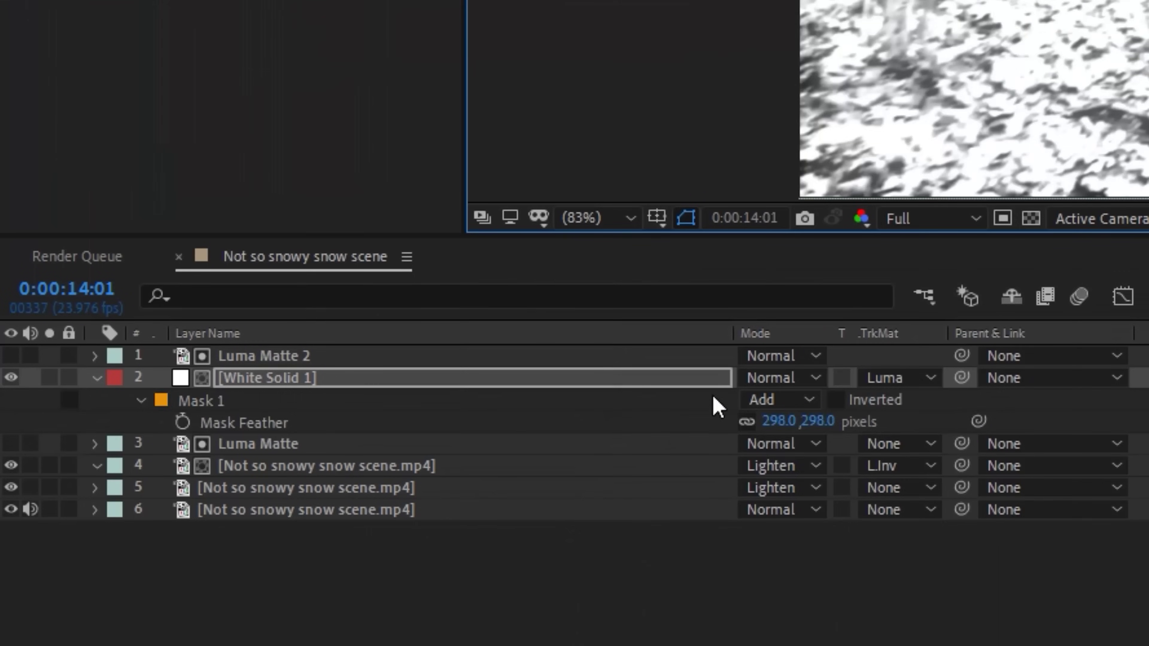
{"action": "key", "text": "t"}
{"action": "left_click_drag", "start_coordinate": [762, 404], "coordinate": [724, 399]}
{"action": "left_click", "coordinate": [750, 401]}
{"action": "type", "text": "15"}
{"action": "key", "text": "Return"}
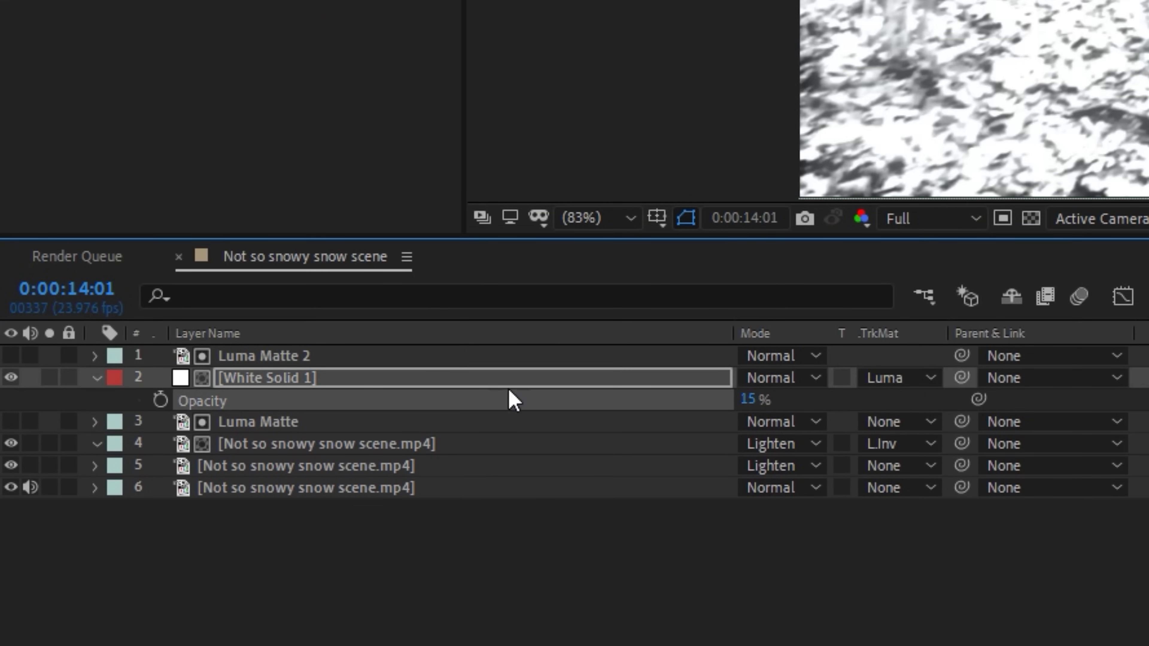
Step: Duplicate White Solid 1 and place the copy at the top of the layer stack
{"action": "left_click", "coordinate": [11, 379]}
{"action": "key", "text": "ctrl+d"}
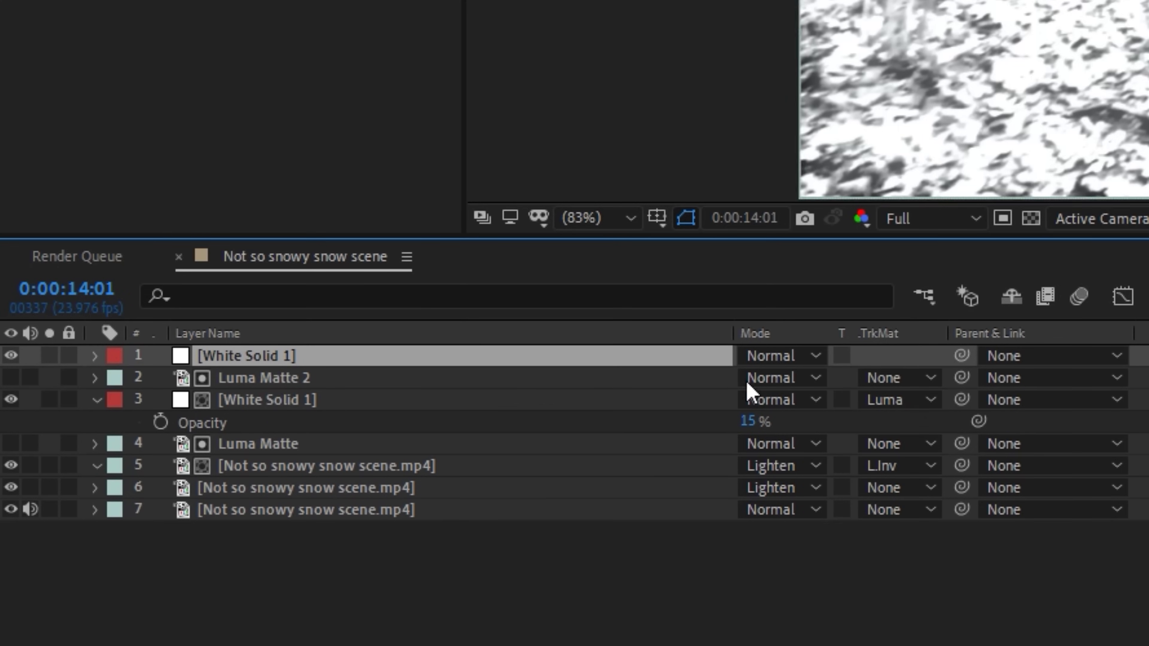
Step: Open the opacity of the topmost White Solid 1
{"action": "key", "text": "t"}
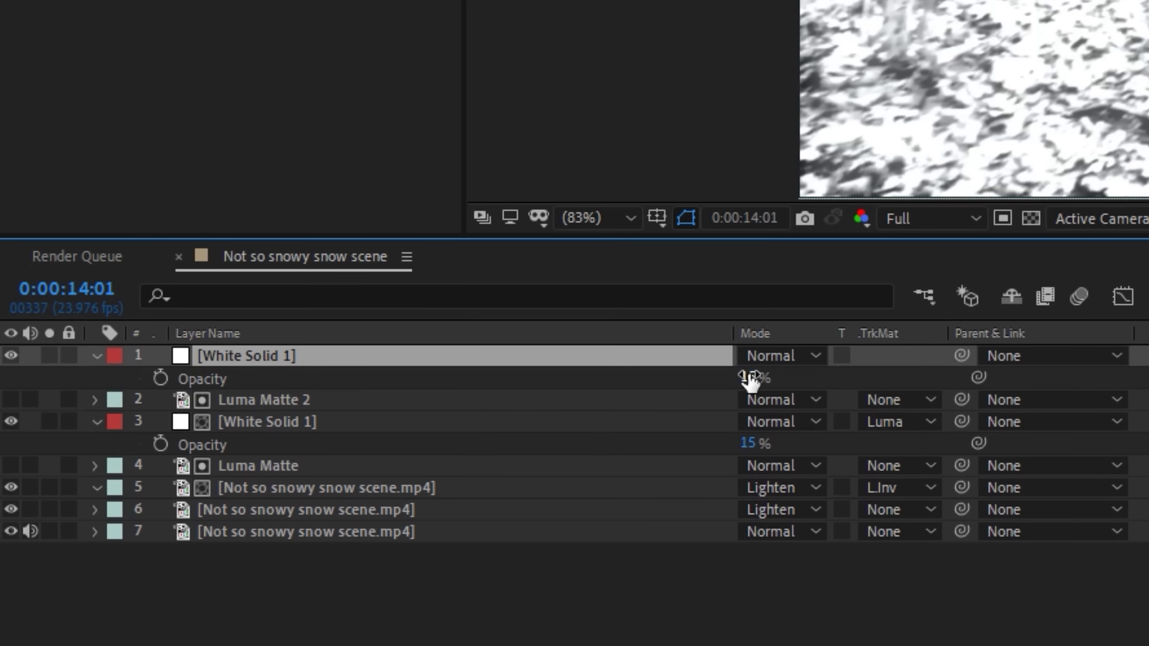
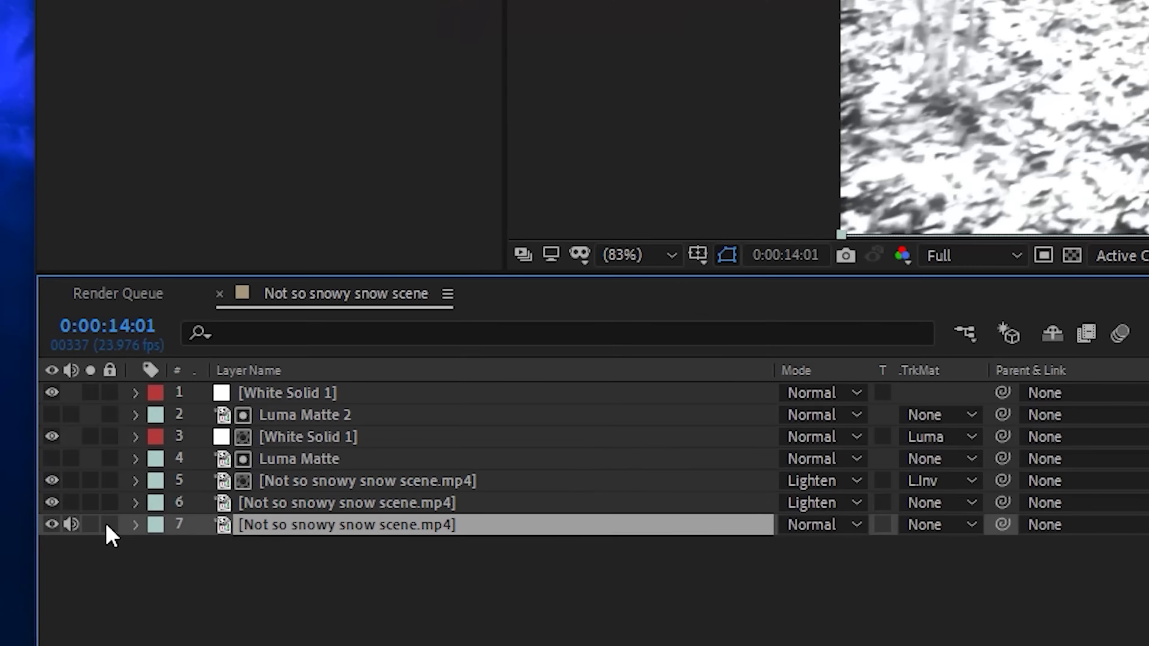
Step: Run the 3D Camera Tracker on the soloed bottom footage layer and save the project as Snow Scene Tutorial.aep
{"action": "left_click", "coordinate": [91, 525]}
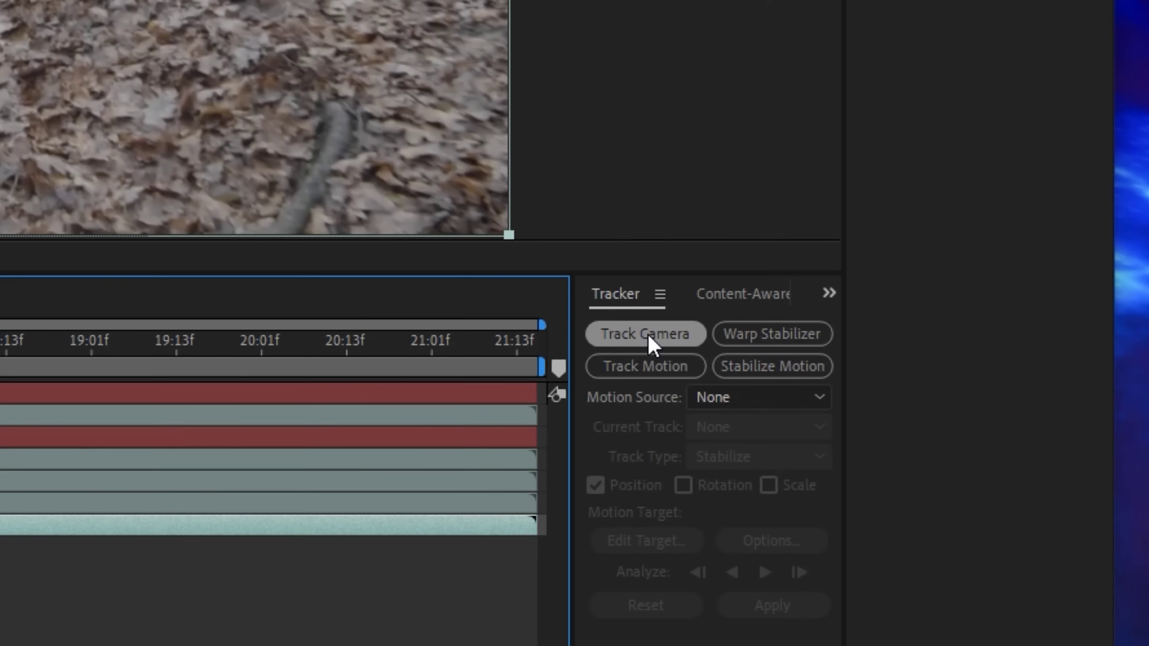
{"action": "left_click", "coordinate": [645, 333]}
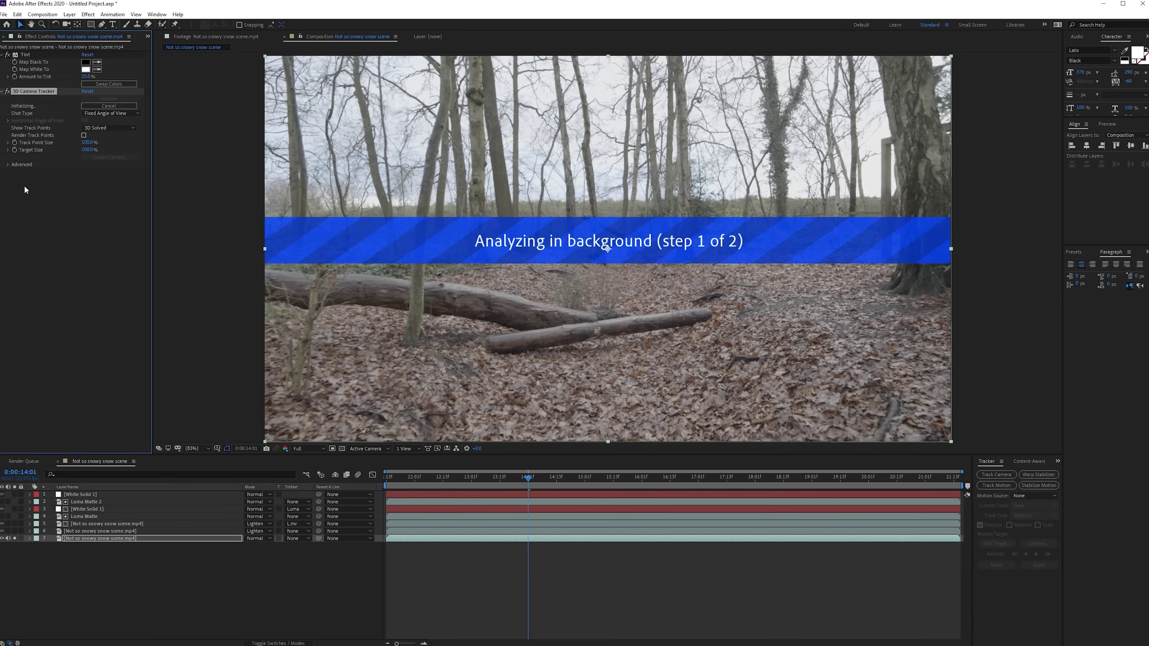
{"action": "left_click", "coordinate": [8, 165]}
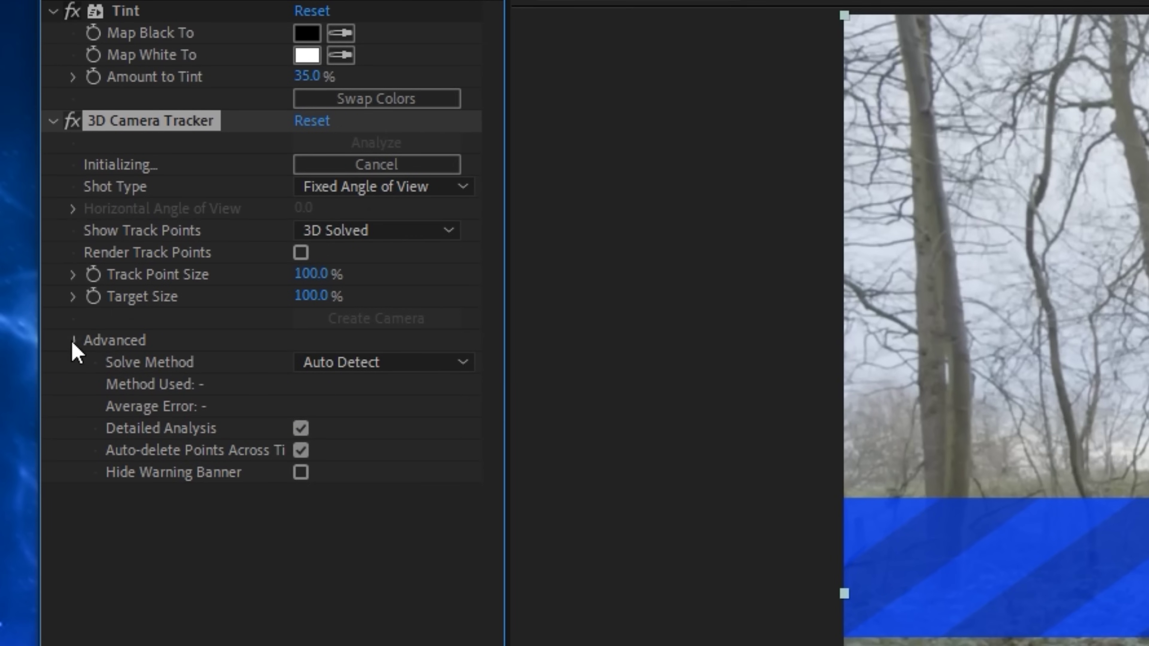
{"action": "left_click", "coordinate": [236, 563]}
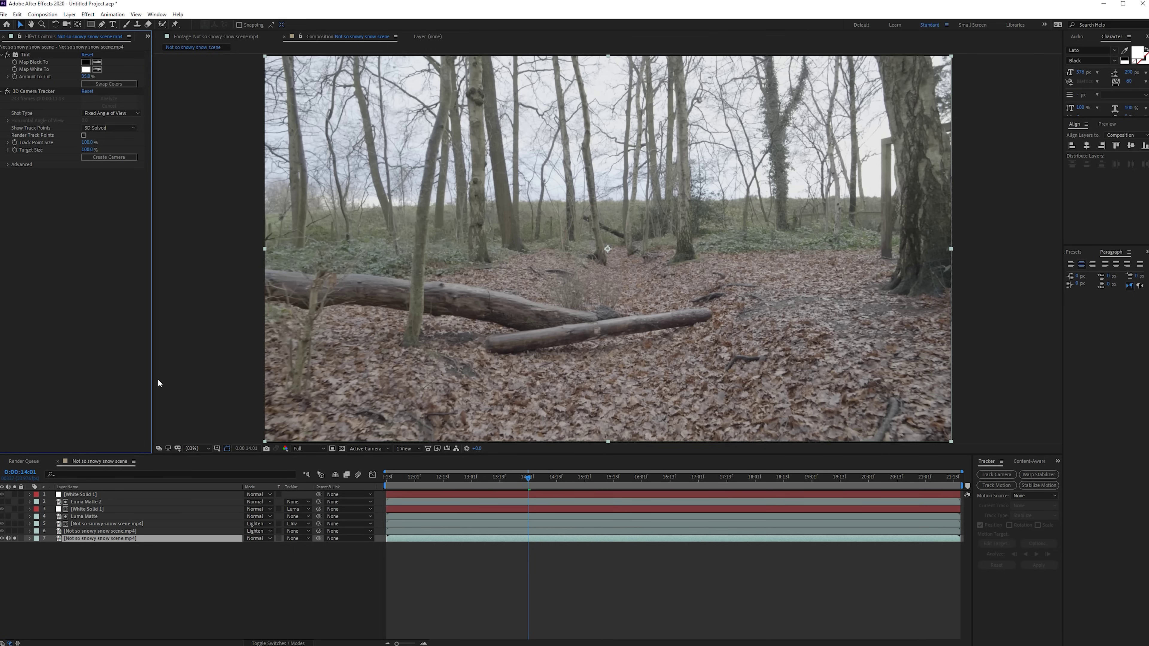
{"action": "key", "text": "ctrl+s"}
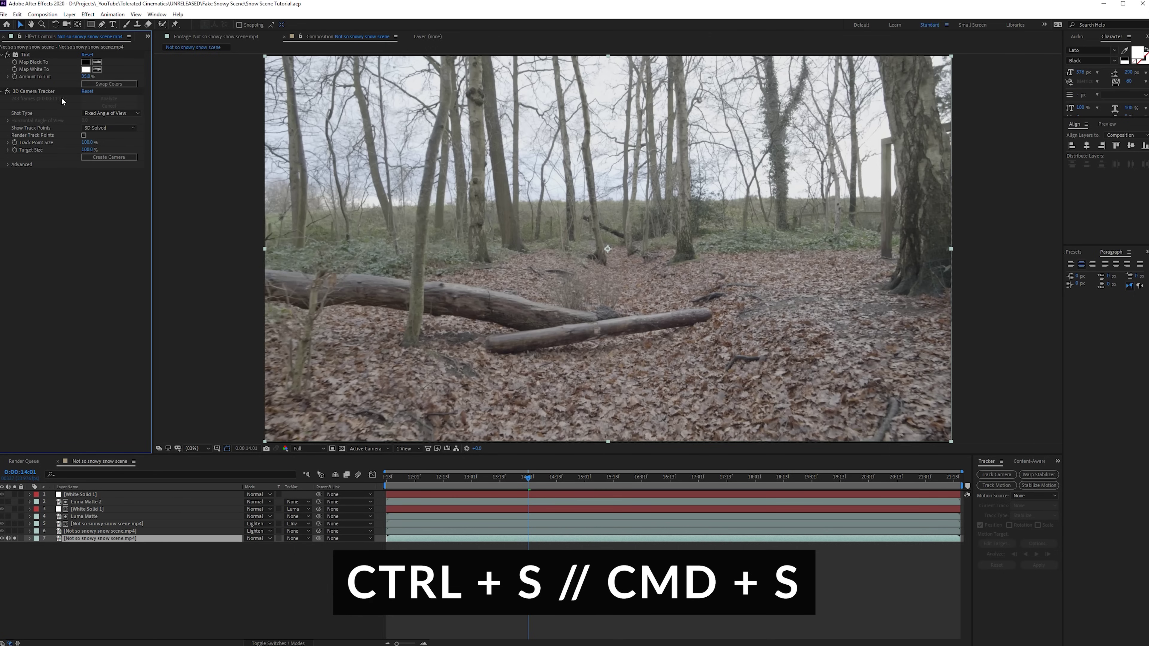
Step: Create a null and camera from a ground track point in front of the fallen log, and turn off the layer solos
{"action": "left_click", "coordinate": [29, 91]}
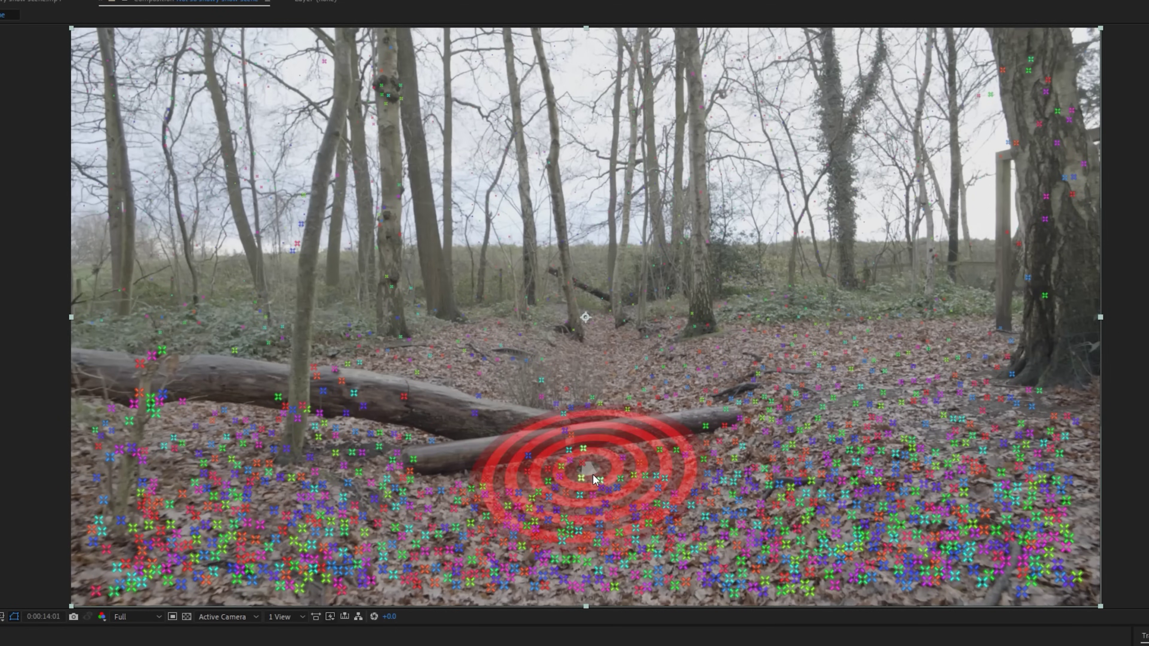
{"action": "right_click", "coordinate": [594, 479]}
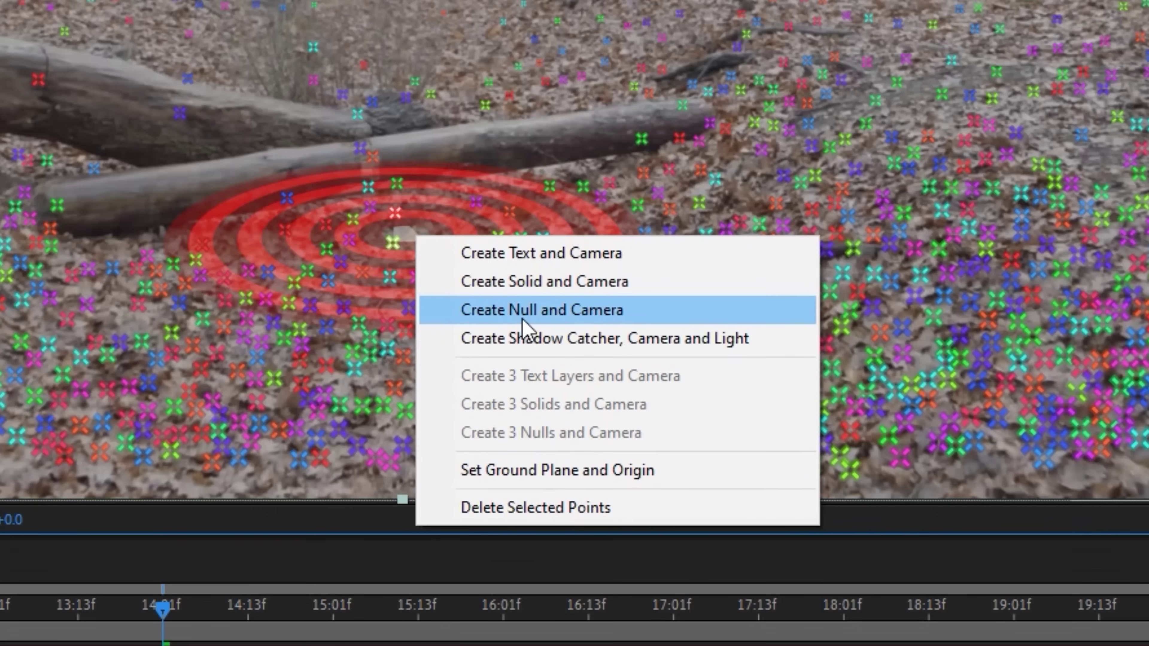
{"action": "left_click", "coordinate": [522, 319]}
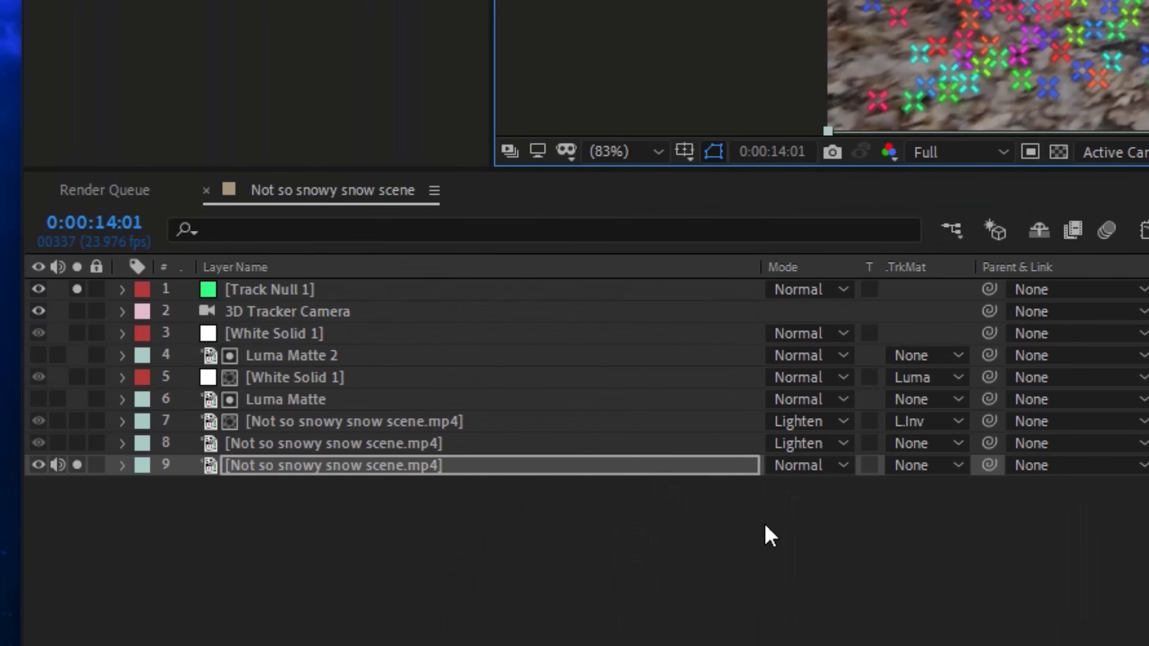
{"action": "left_click", "coordinate": [260, 296]}
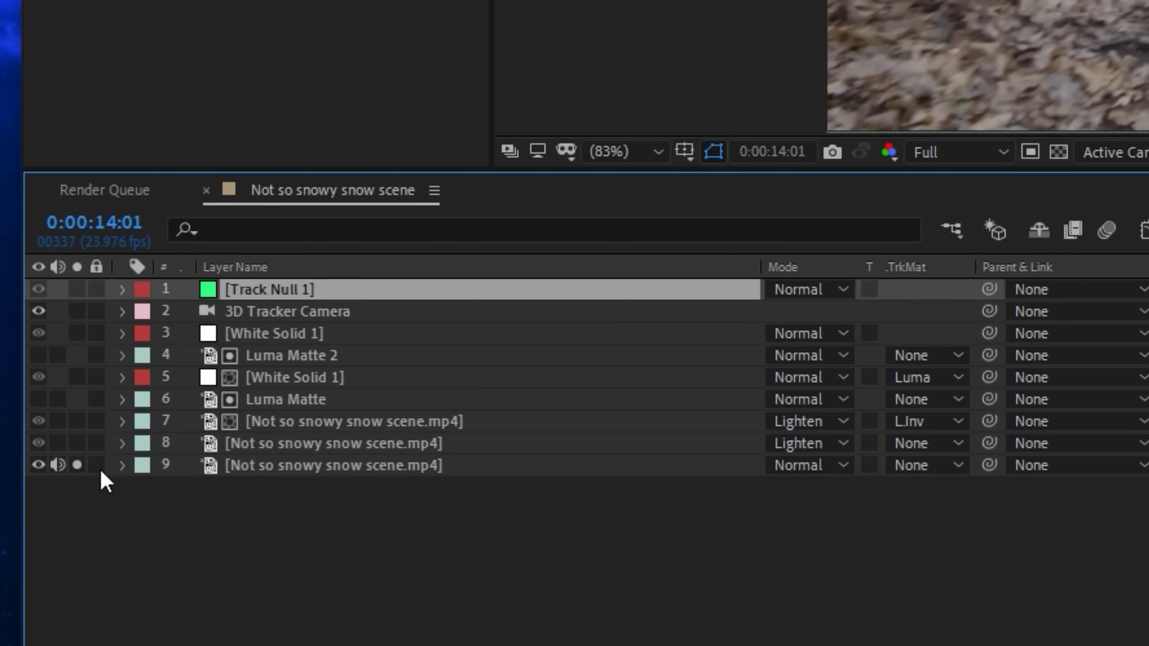
{"action": "left_click", "coordinate": [77, 465]}
{"action": "key", "text": "ctrl+shift+a"}
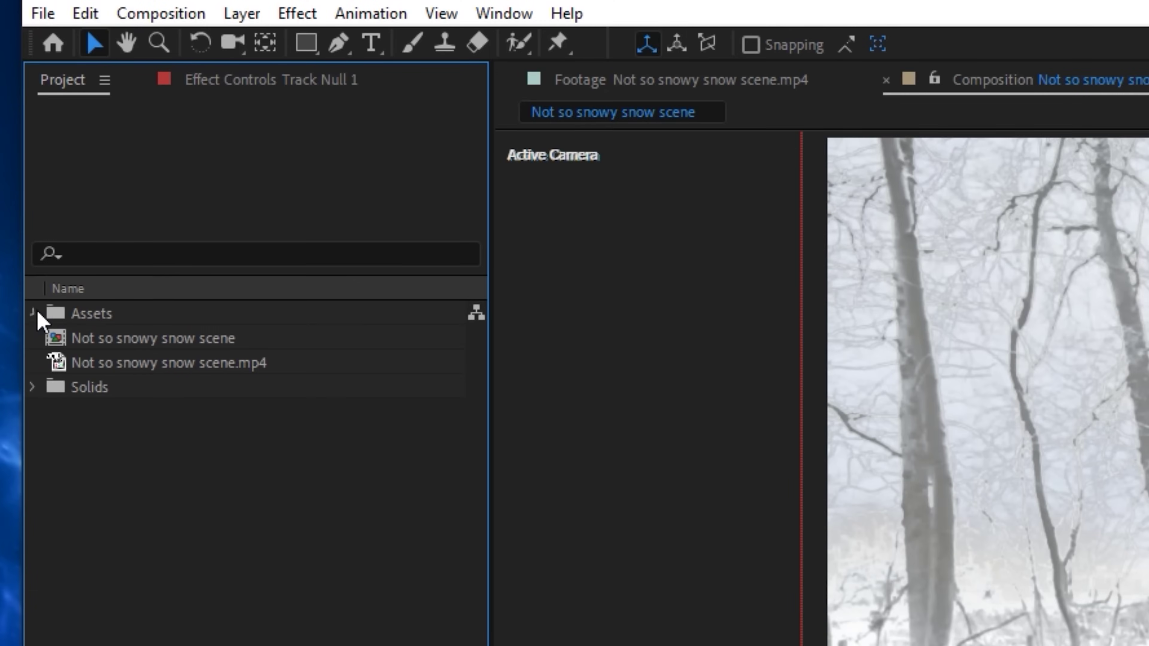
Step: Expand the Assets folder and browse the fog clips in ActionVFX's Atmospheric Smoke & Fog Vol. 2 collection
{"action": "left_click", "coordinate": [35, 314]}
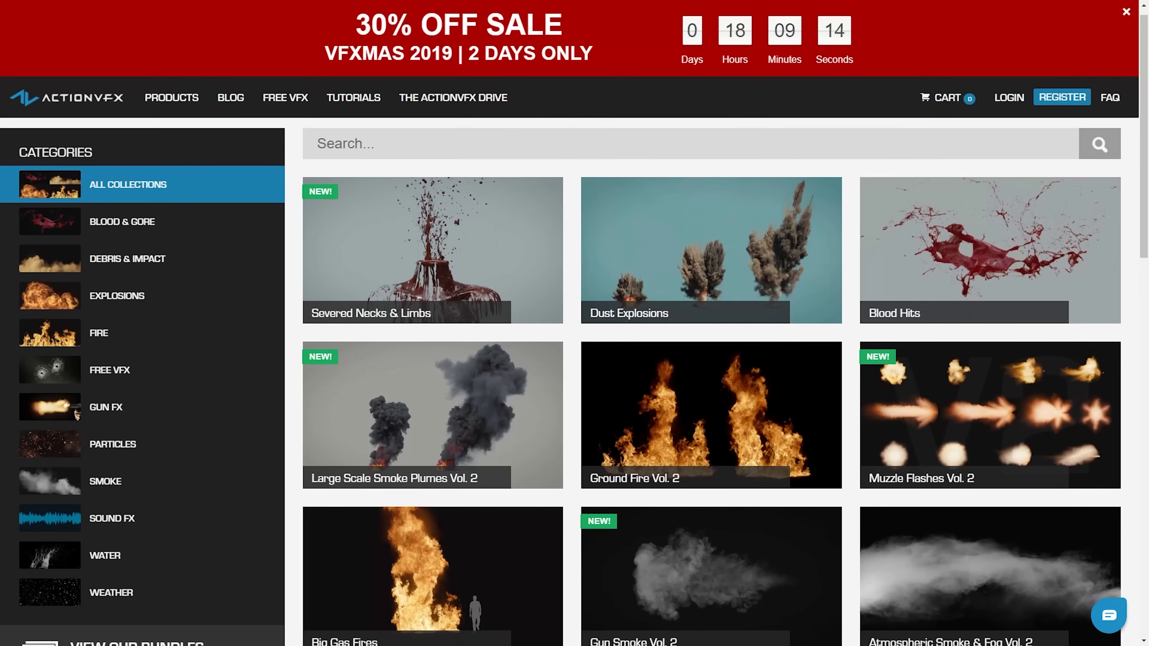
{"action": "scroll", "coordinate": [575, 381], "scroll_direction": "down", "scroll_amount": 2}
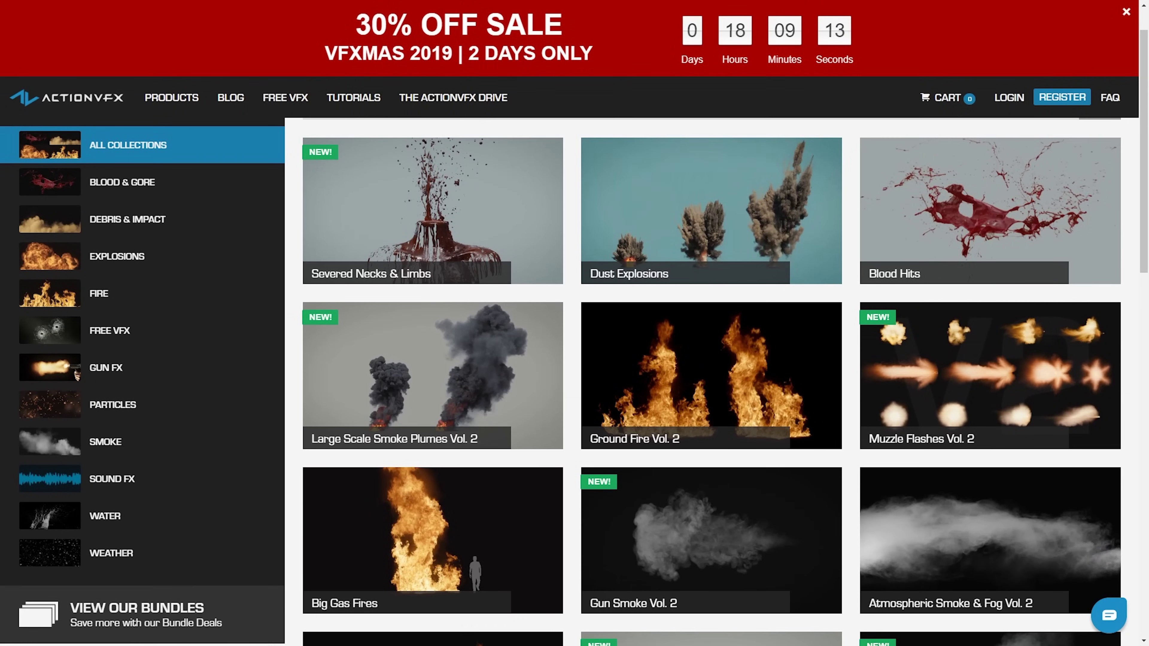
{"action": "scroll", "coordinate": [574, 381], "scroll_direction": "down", "scroll_amount": 2}
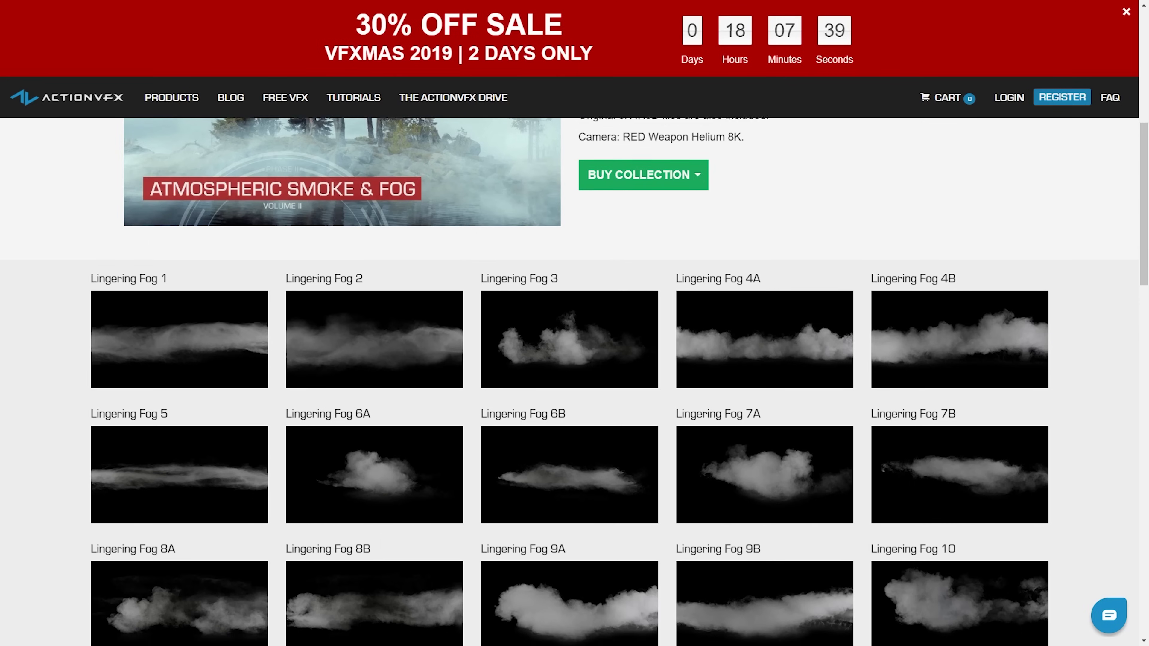
{"action": "scroll", "coordinate": [574, 381], "scroll_direction": "down", "scroll_amount": 2}
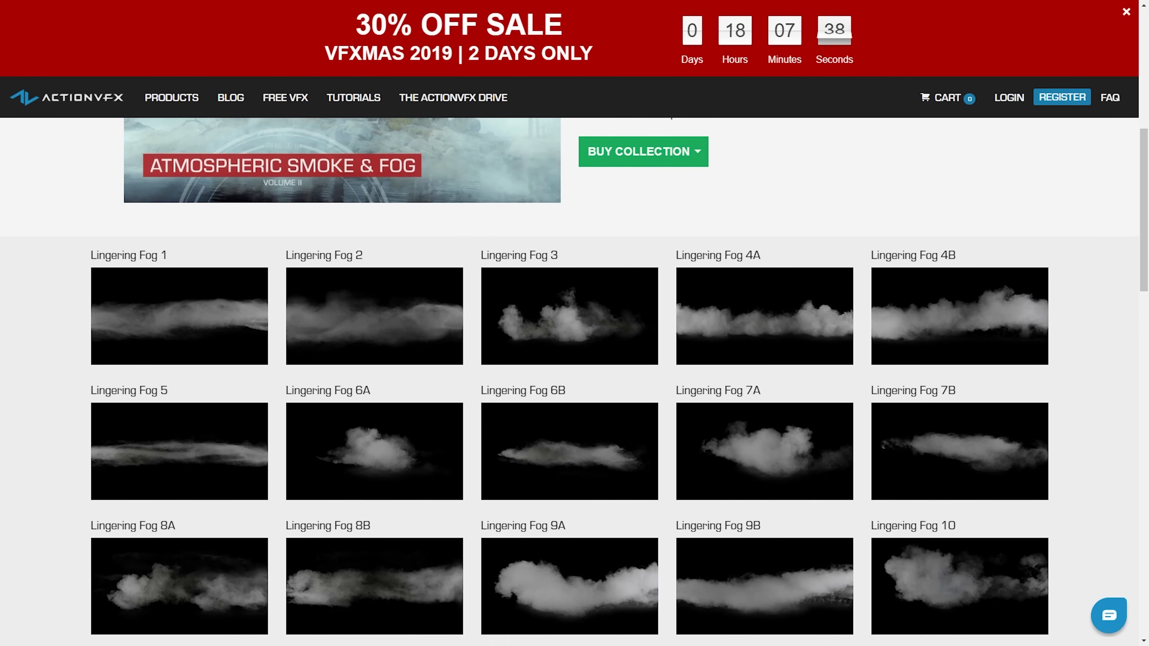
{"action": "scroll", "coordinate": [575, 380], "scroll_direction": "down", "scroll_amount": 2}
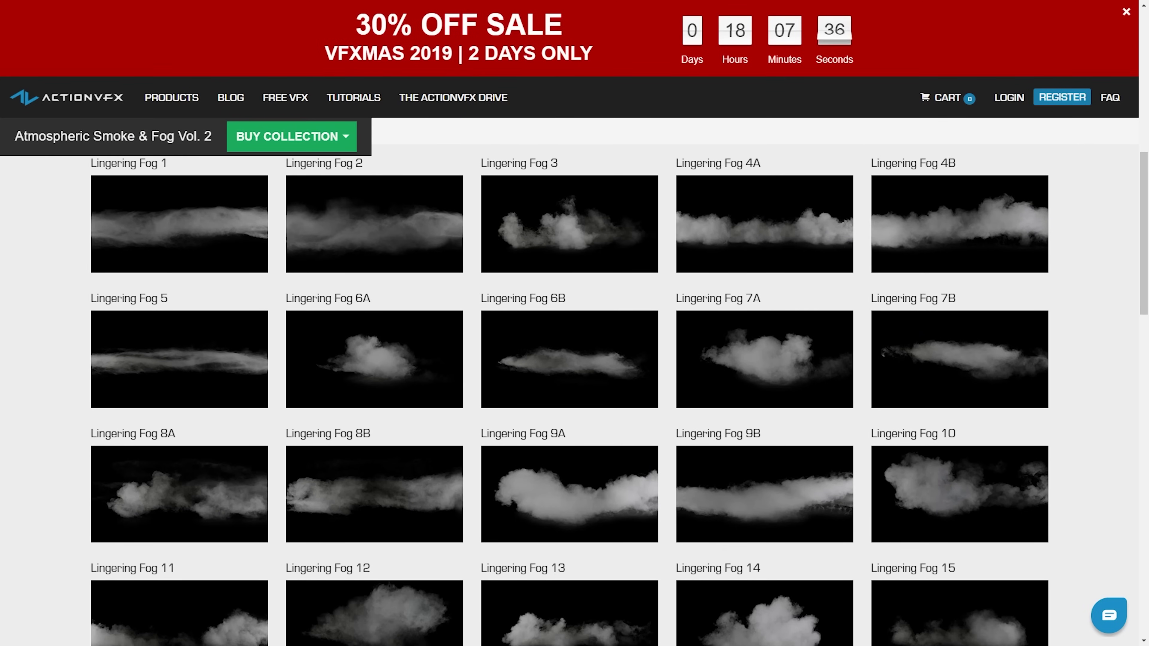
{"action": "scroll", "coordinate": [575, 381], "scroll_direction": "down", "scroll_amount": 1}
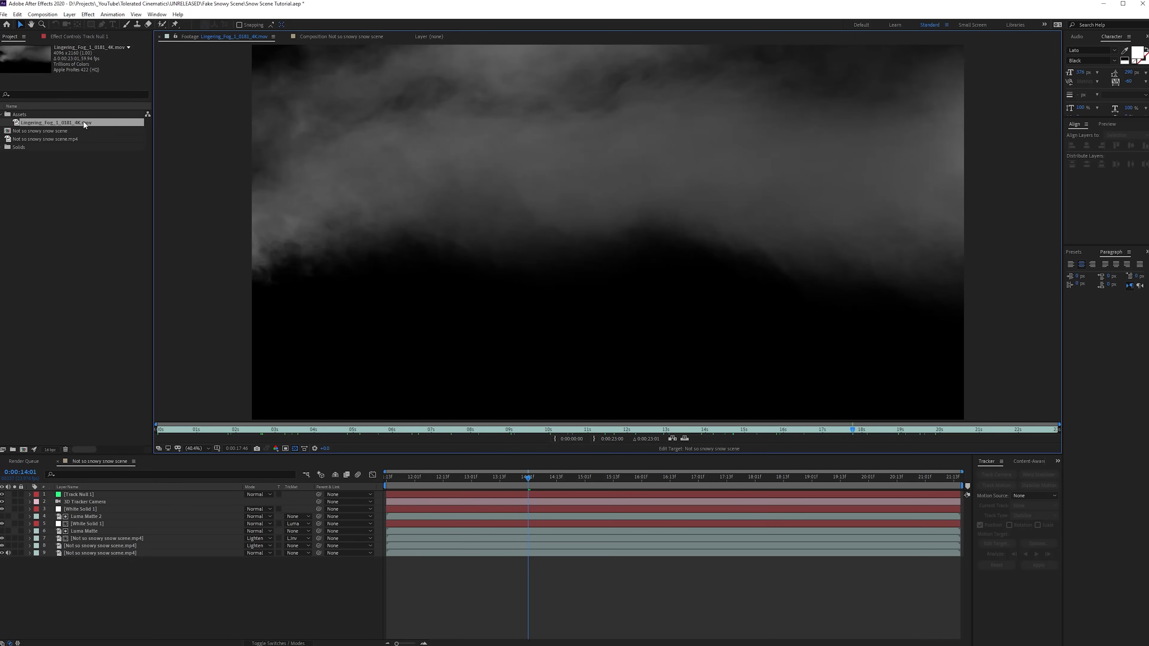
Step: Add Lingering_Fog_1_0181_4K.mov as the top 3D layer and push it back in depth to a Z position of 3216
{"action": "left_click_drag", "start_coordinate": [84, 124], "coordinate": [114, 497]}
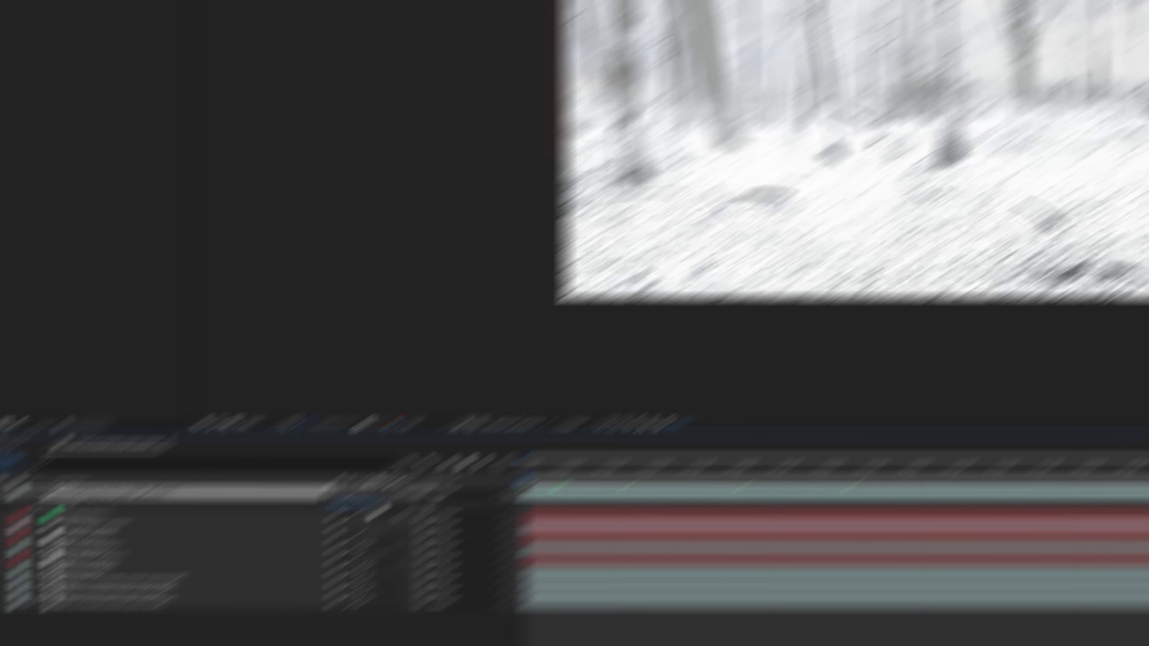
{"action": "left_click_drag", "start_coordinate": [415, 478], "coordinate": [424, 477]}
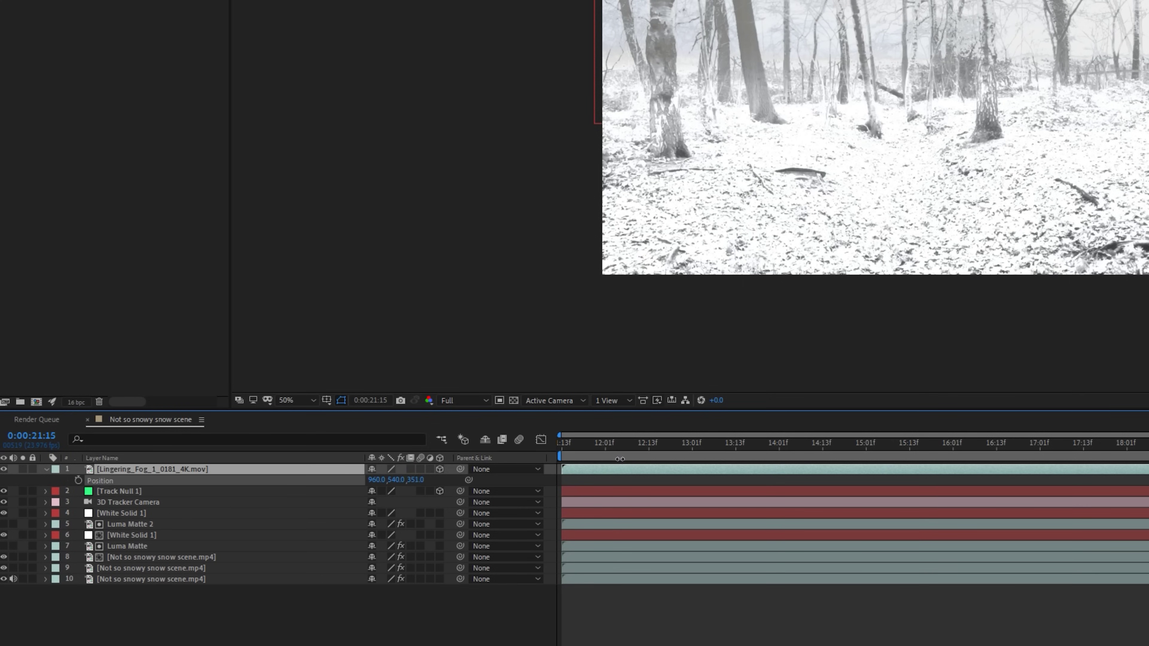
{"action": "left_click_drag", "start_coordinate": [418, 481], "coordinate": [110, 514]}
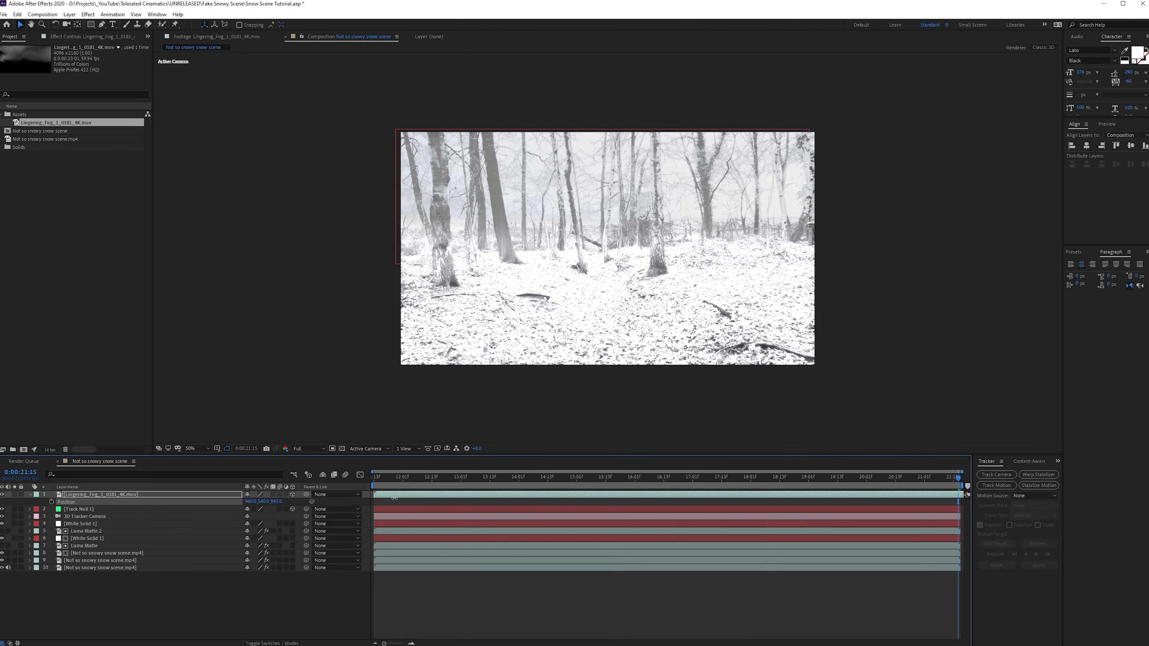
{"action": "left_click_drag", "start_coordinate": [793, 483], "coordinate": [503, 502]}
{"action": "left_click", "coordinate": [528, 480]}
{"action": "left_click", "coordinate": [823, 477]}
{"action": "left_click_drag", "start_coordinate": [277, 501], "coordinate": [368, 501]}
{"action": "left_click_drag", "start_coordinate": [823, 477], "coordinate": [359, 490]}
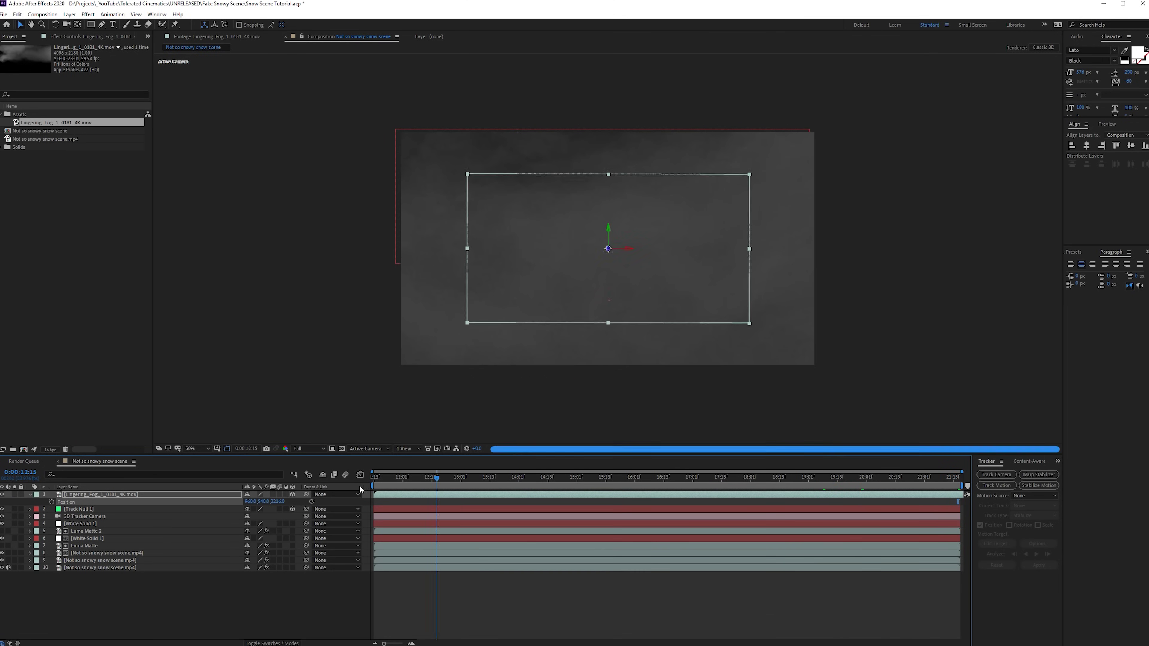
Step: Scale up the fog layer until its edges extend past the composition frame, and check it at another point in the shot
{"action": "key", "text": "space"}
{"action": "left_click_drag", "start_coordinate": [470, 324], "coordinate": [359, 395]}
{"action": "left_click_drag", "start_coordinate": [380, 474], "coordinate": [778, 477]}
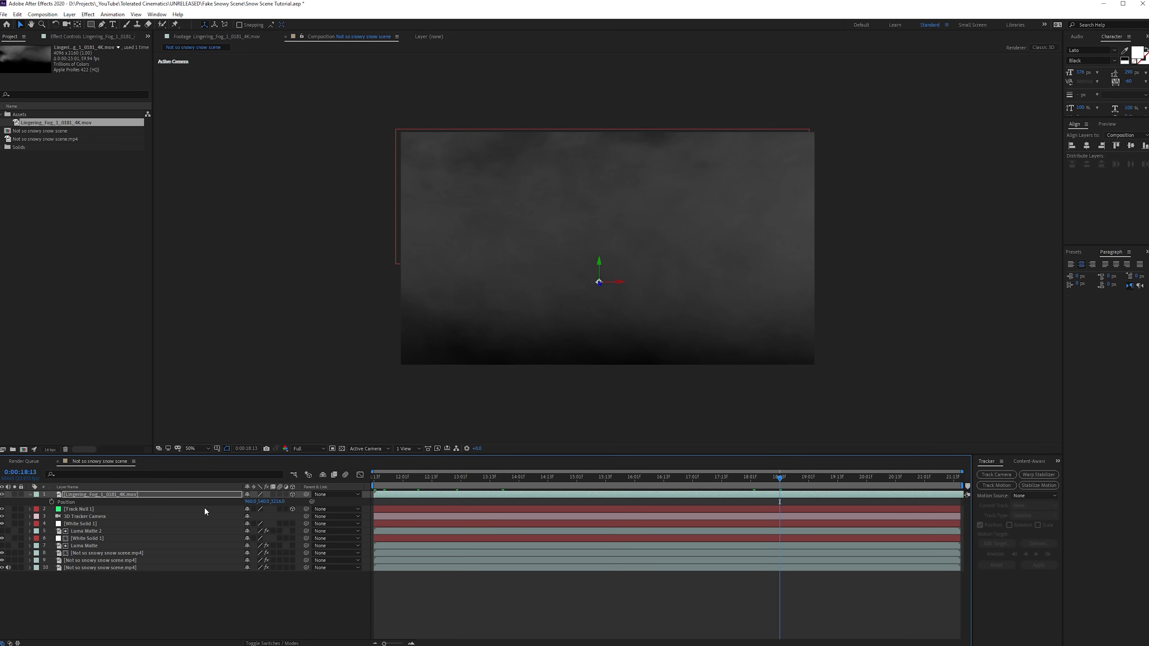
Step: Set the fog layer's blending mode to Lighten
{"action": "key", "text": "F4"}
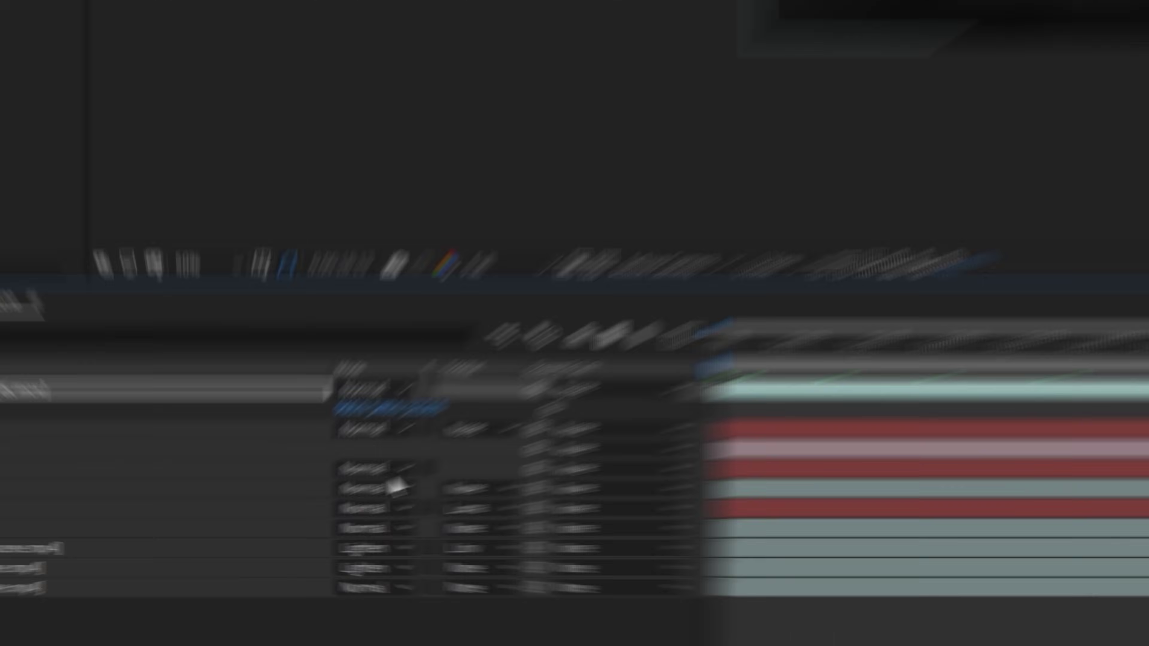
{"action": "left_click", "coordinate": [260, 494]}
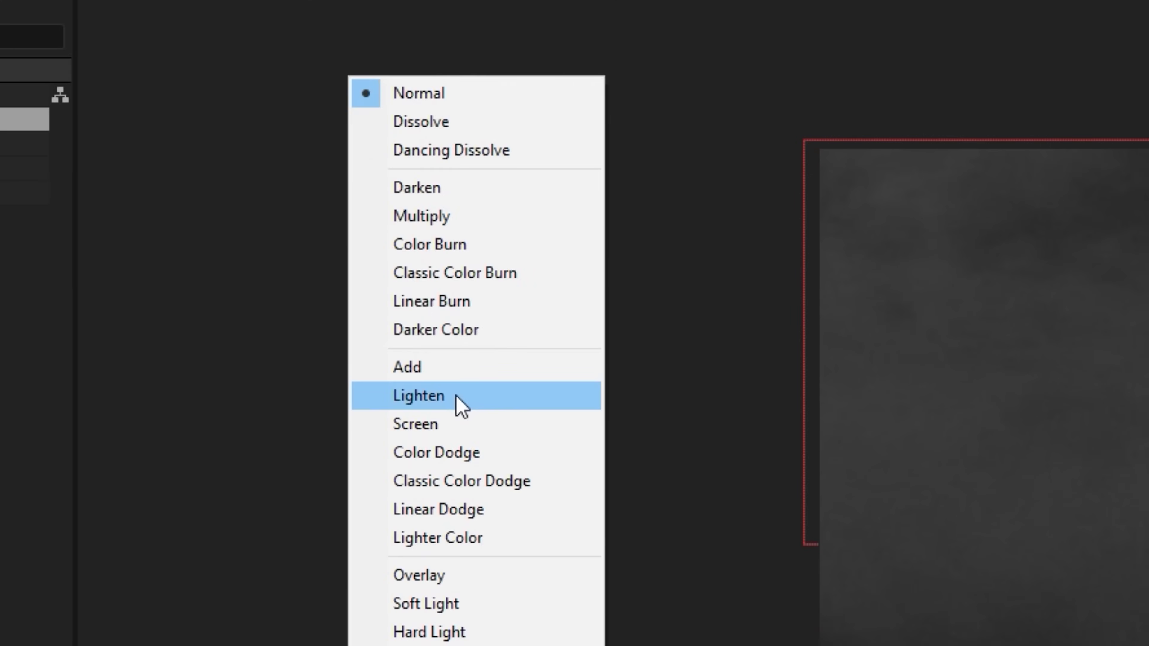
{"action": "left_click", "coordinate": [457, 398]}
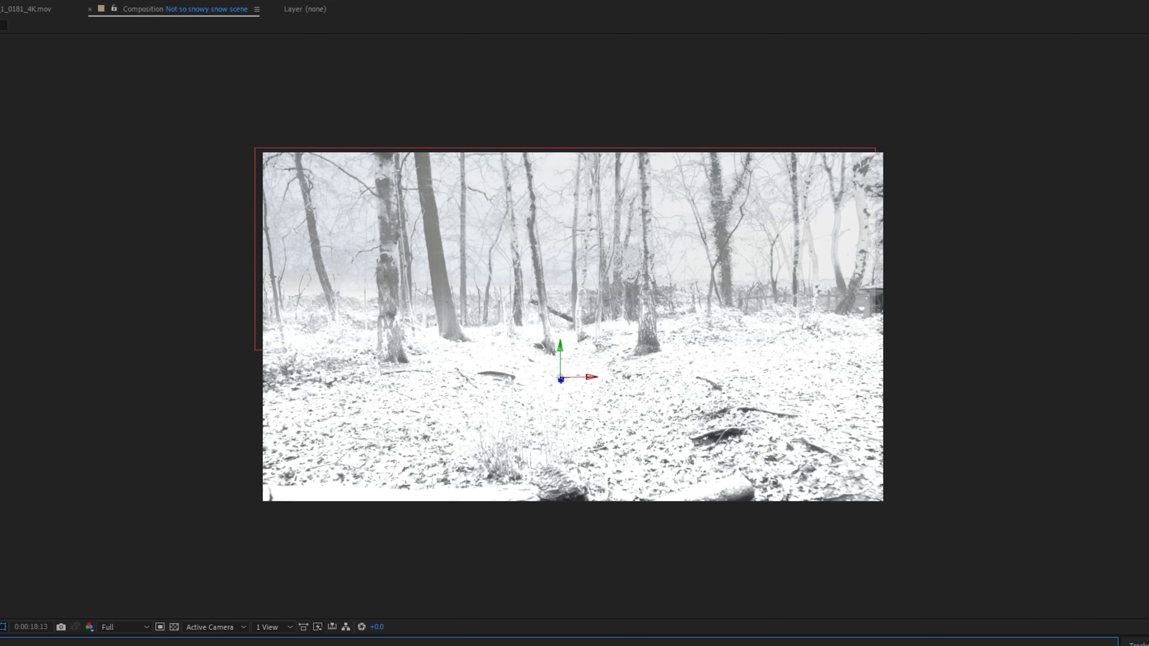
Step: Apply the Curves effect to the fog layer and raise the lower part of its RGB curve to brighten the fog
{"action": "scroll", "coordinate": [299, 434], "scroll_direction": "up", "scroll_amount": 1}
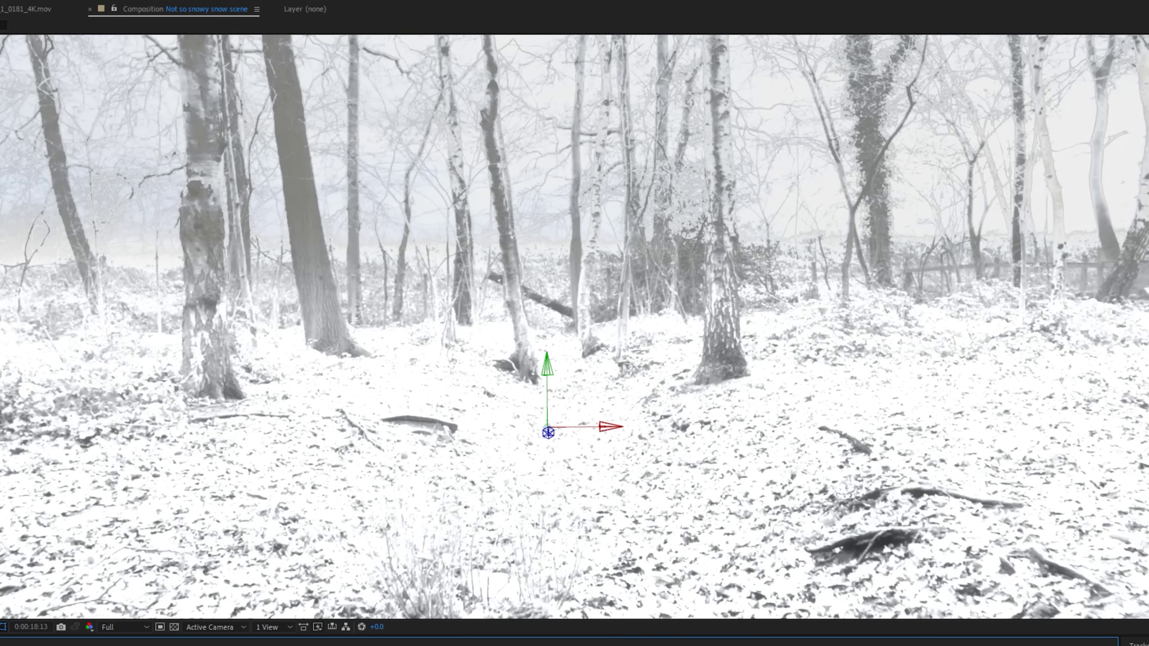
{"action": "right_click", "coordinate": [184, 605]}
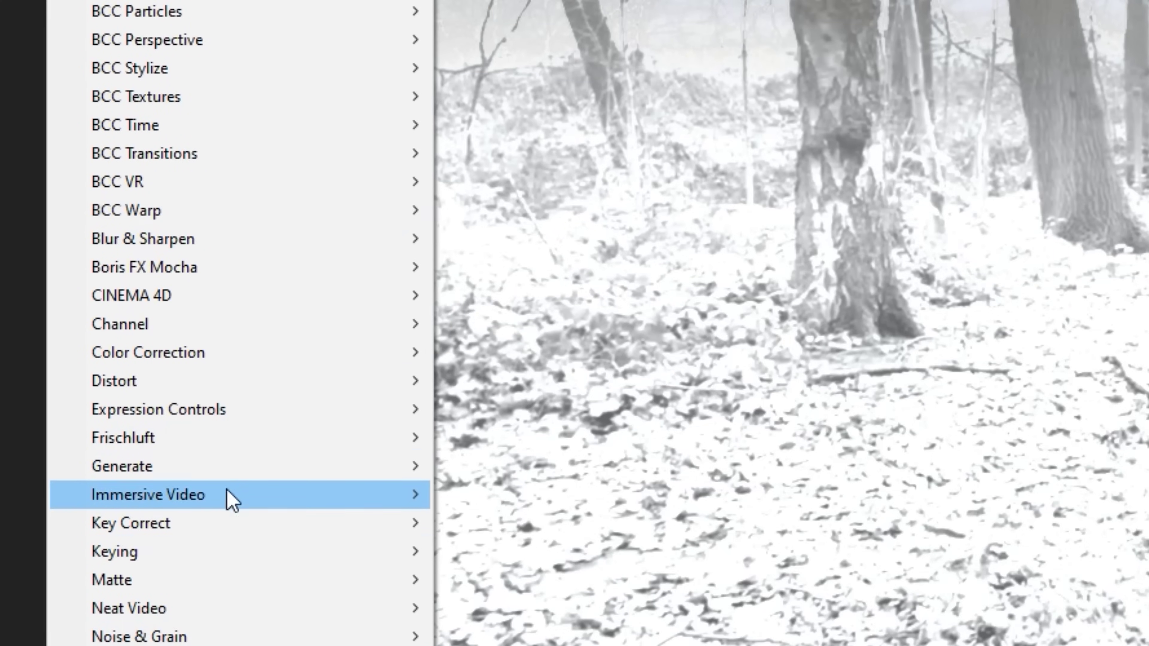
{"action": "mouse_move", "coordinate": [147, 352]}
{"action": "left_click", "coordinate": [518, 345]}
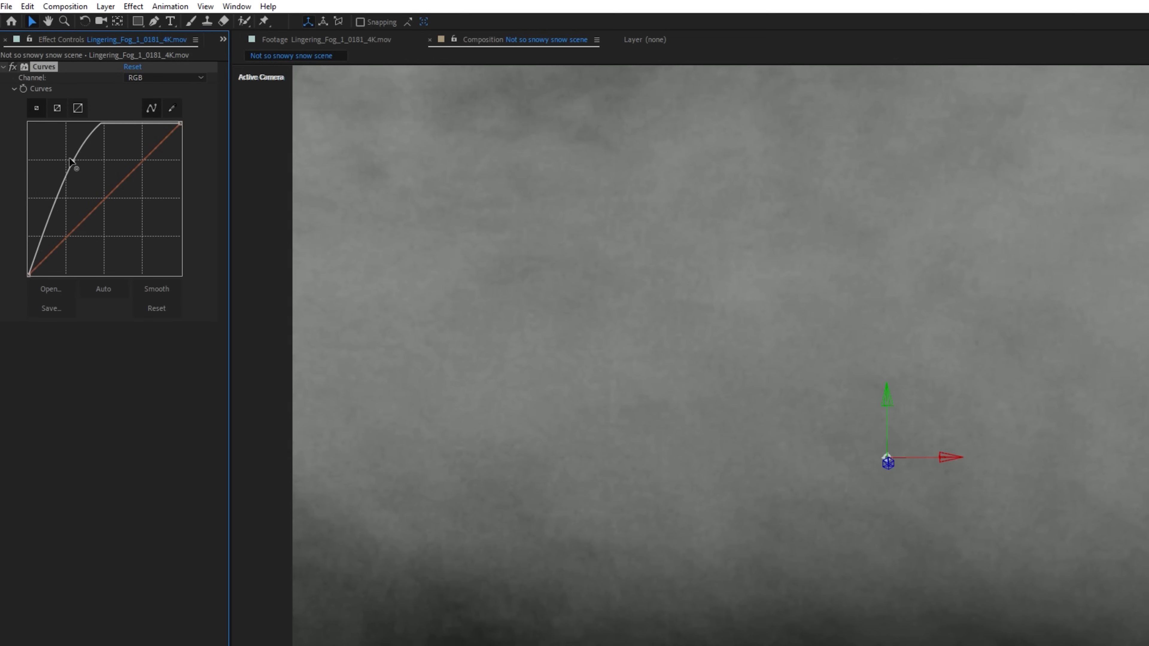
{"action": "left_click_drag", "start_coordinate": [70, 158], "coordinate": [72, 179]}
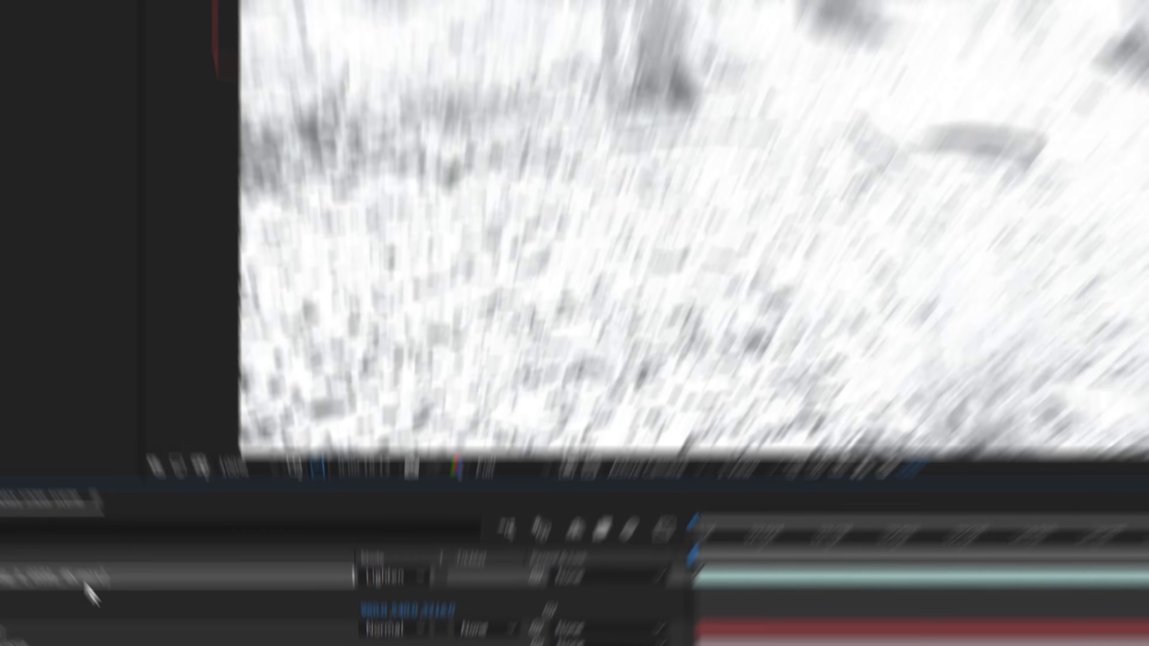
Step: Try the Add blending mode on the fog layer and settle on Screen instead
{"action": "left_click", "coordinate": [384, 469]}
{"action": "left_click", "coordinate": [403, 314]}
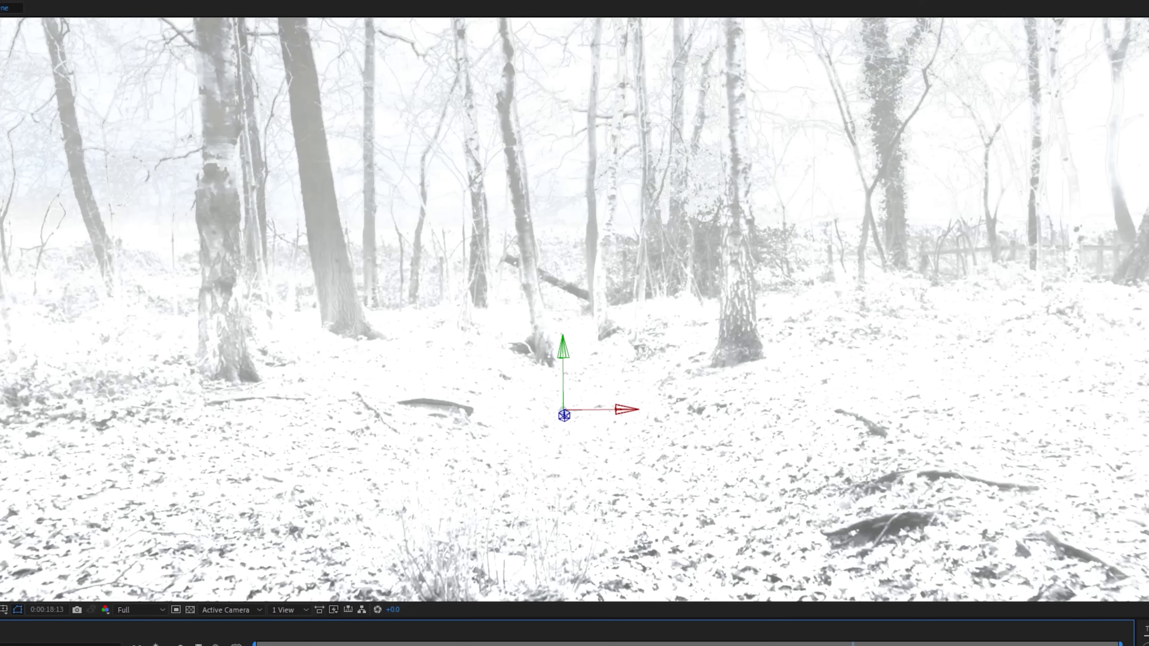
{"action": "left_click", "coordinate": [68, 643]}
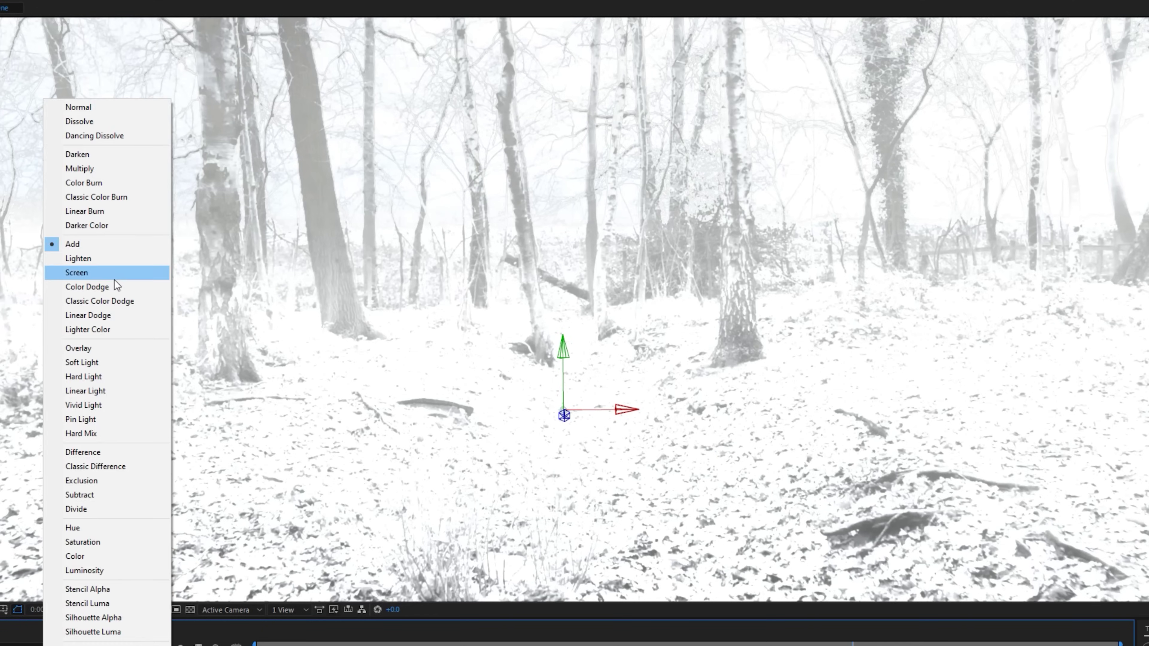
{"action": "left_click", "coordinate": [114, 278]}
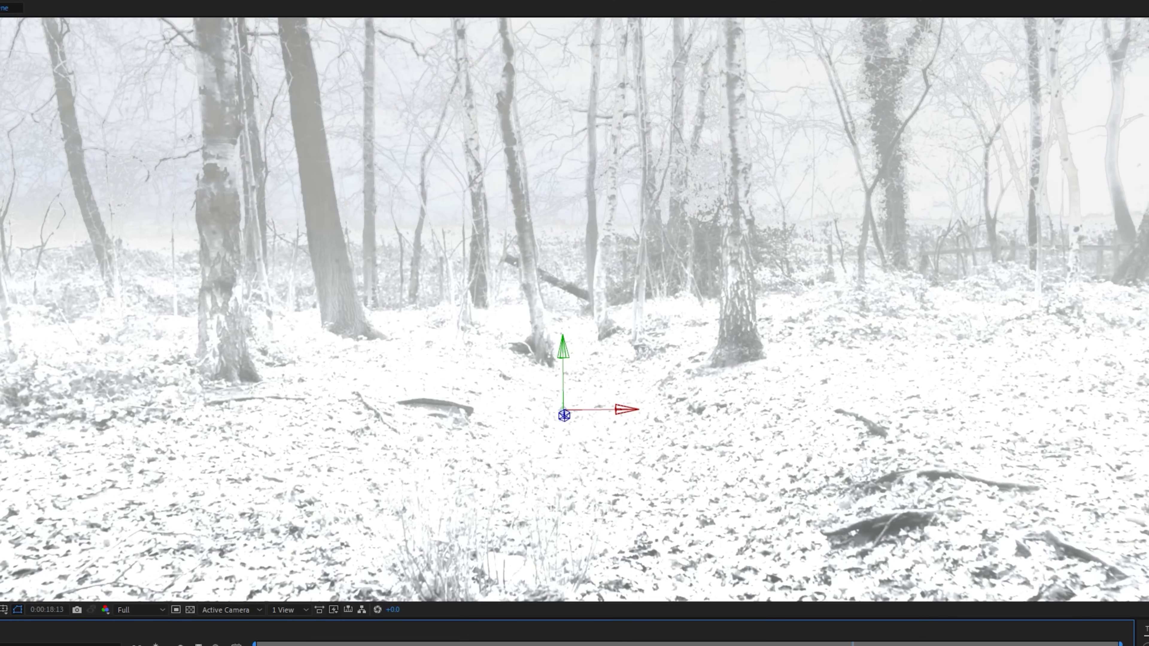
{"action": "left_click", "coordinate": [11, 623]}
{"action": "left_click", "coordinate": [459, 643]}
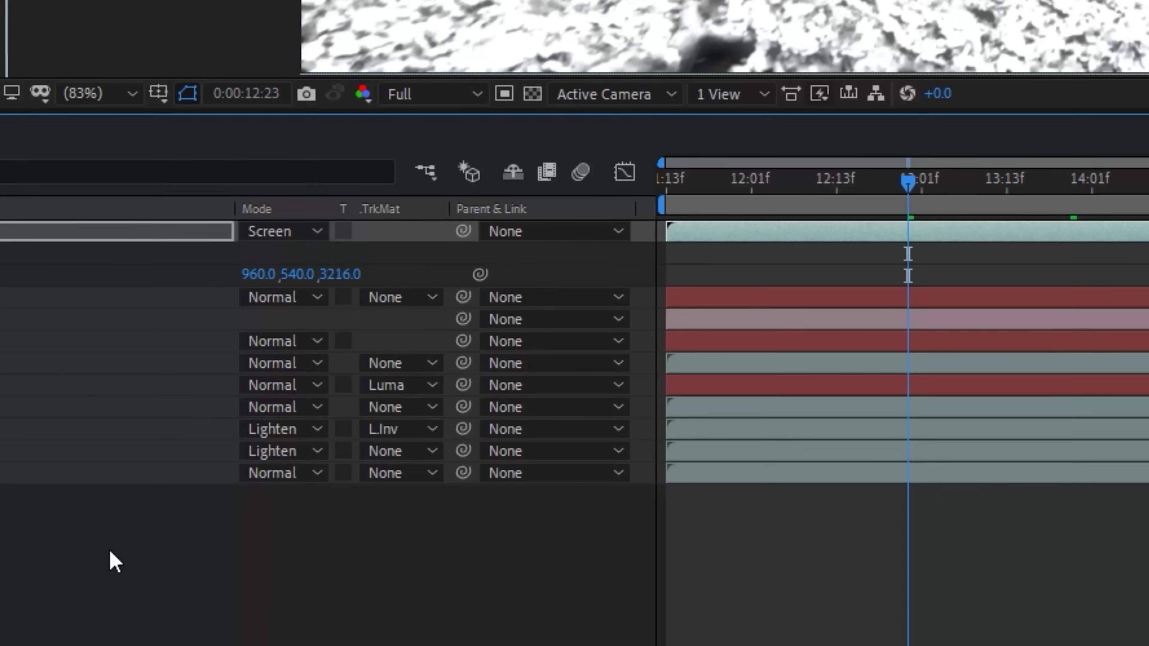
Step: Create a new white solid at composition size and name it "Particular"
{"action": "right_click", "coordinate": [109, 551]}
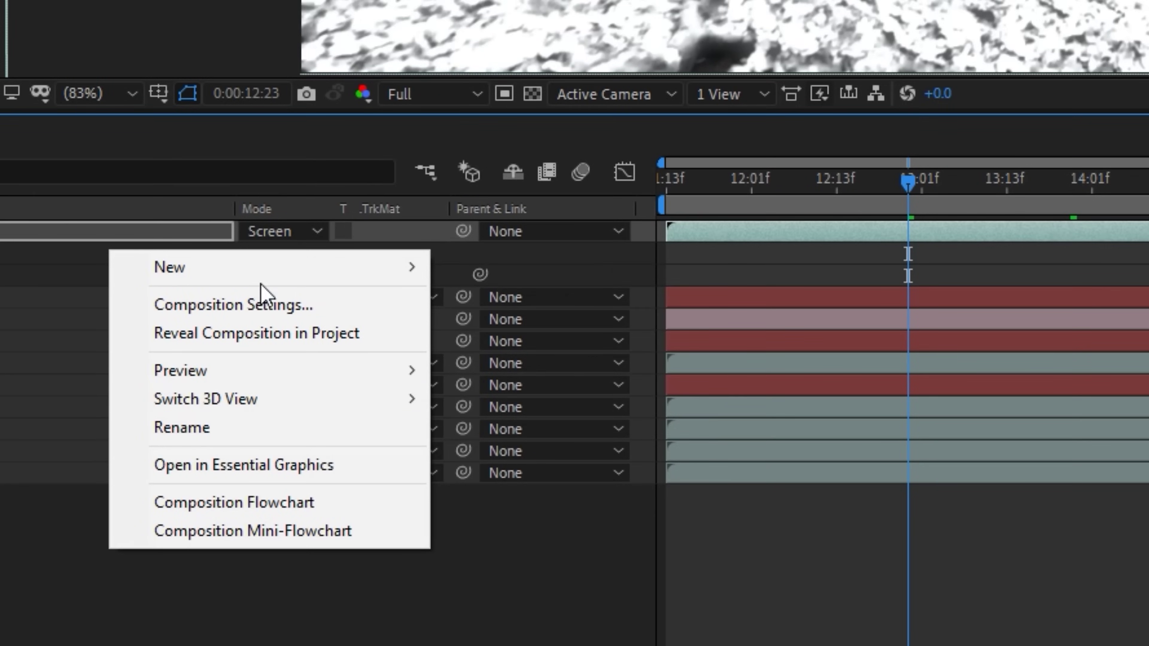
{"action": "mouse_move", "coordinate": [316, 267]}
{"action": "left_click", "coordinate": [589, 334]}
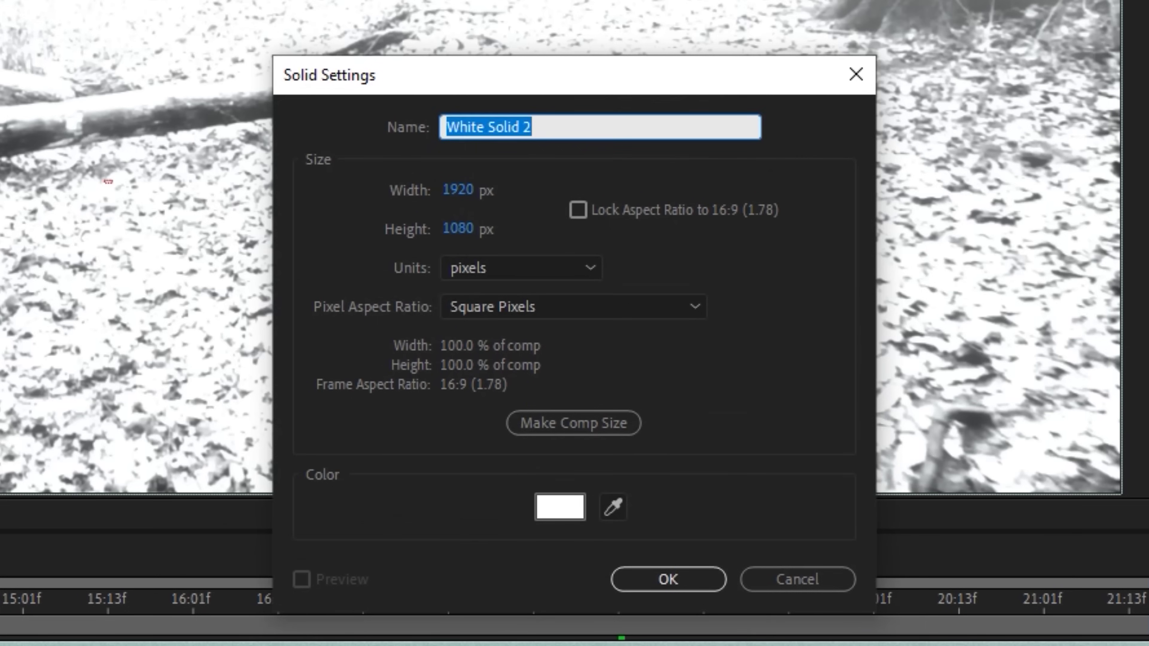
{"action": "type", "text": "Particular"}
{"action": "key", "text": "Return"}
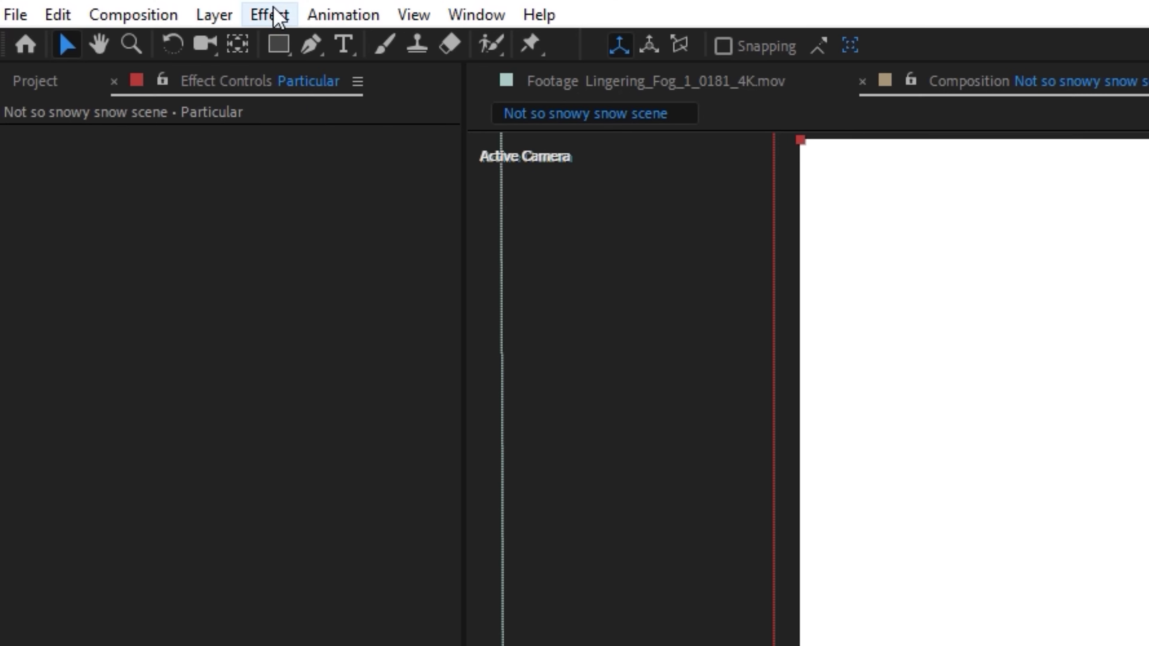
Step: Find the Trapcode Particular effect by searching for "particular" and apply it to the new solid
{"action": "left_click", "coordinate": [269, 15]}
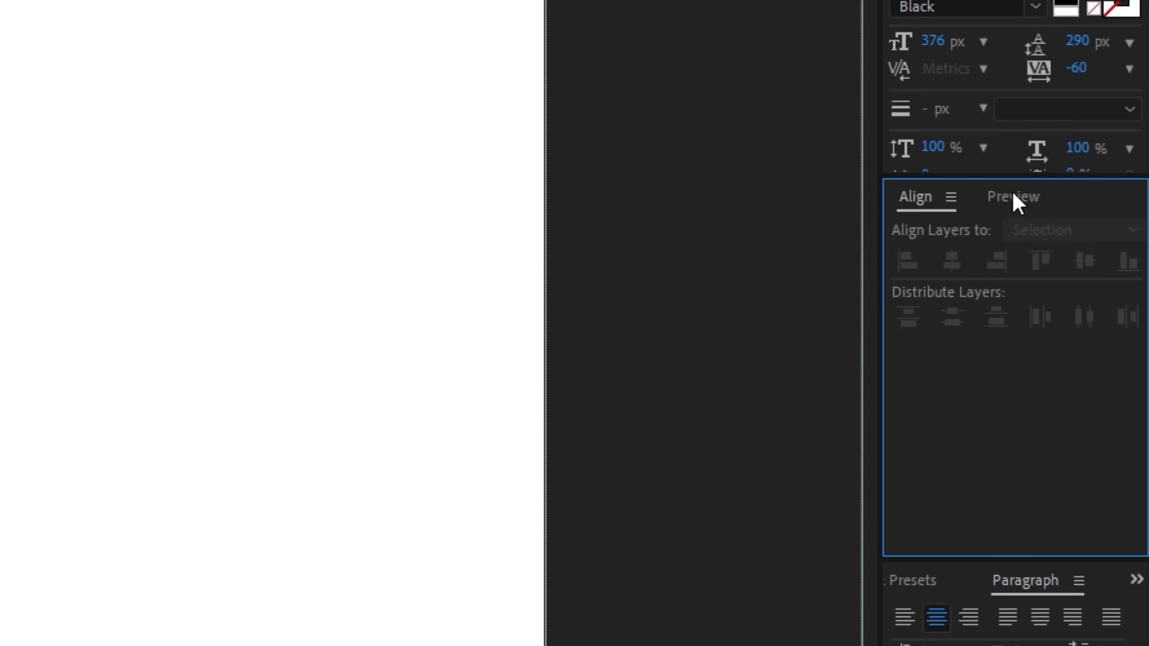
{"action": "left_click", "coordinate": [1011, 194]}
{"action": "left_click_drag", "start_coordinate": [879, 300], "coordinate": [726, 329]}
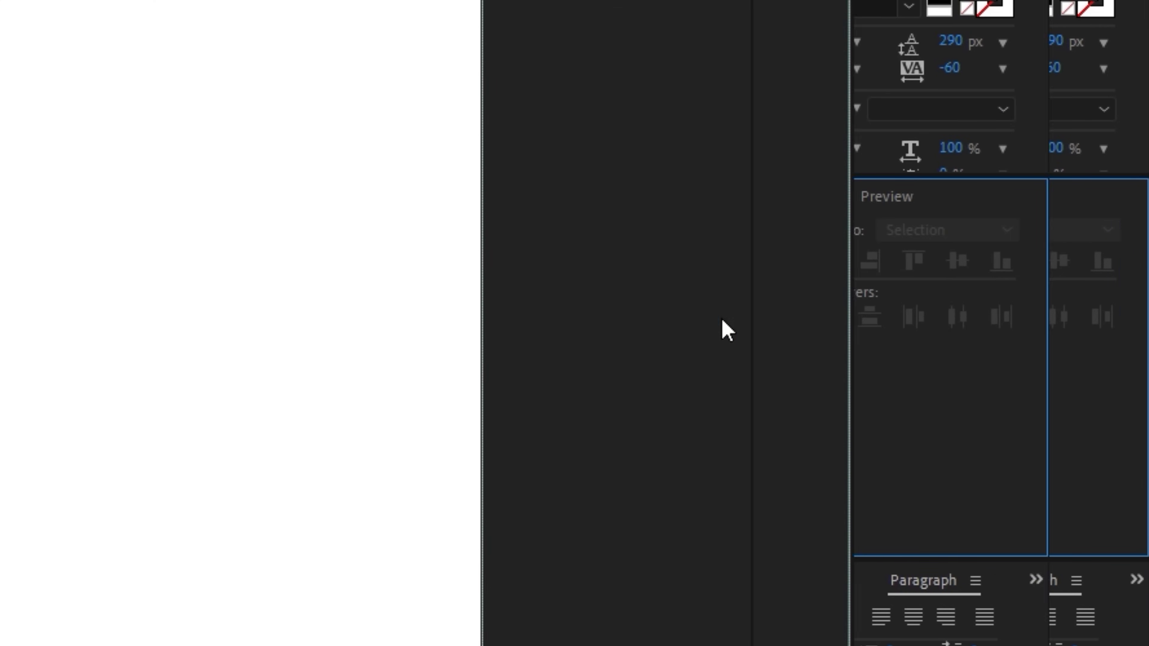
{"action": "left_click", "coordinate": [809, 581]}
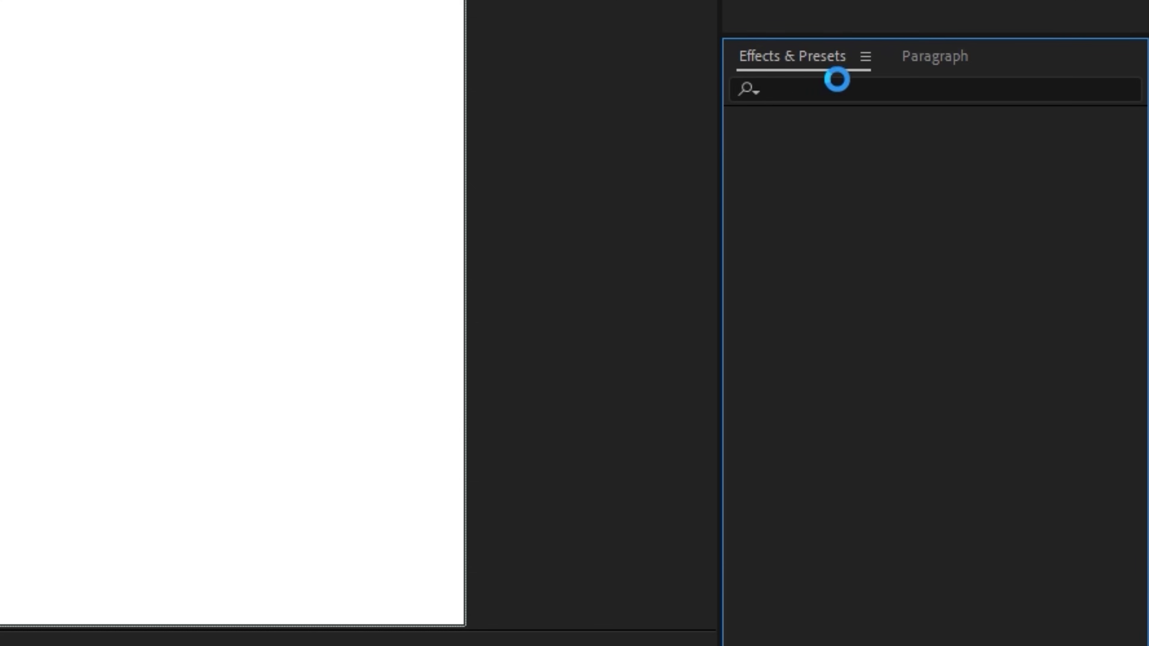
{"action": "left_click", "coordinate": [875, 90]}
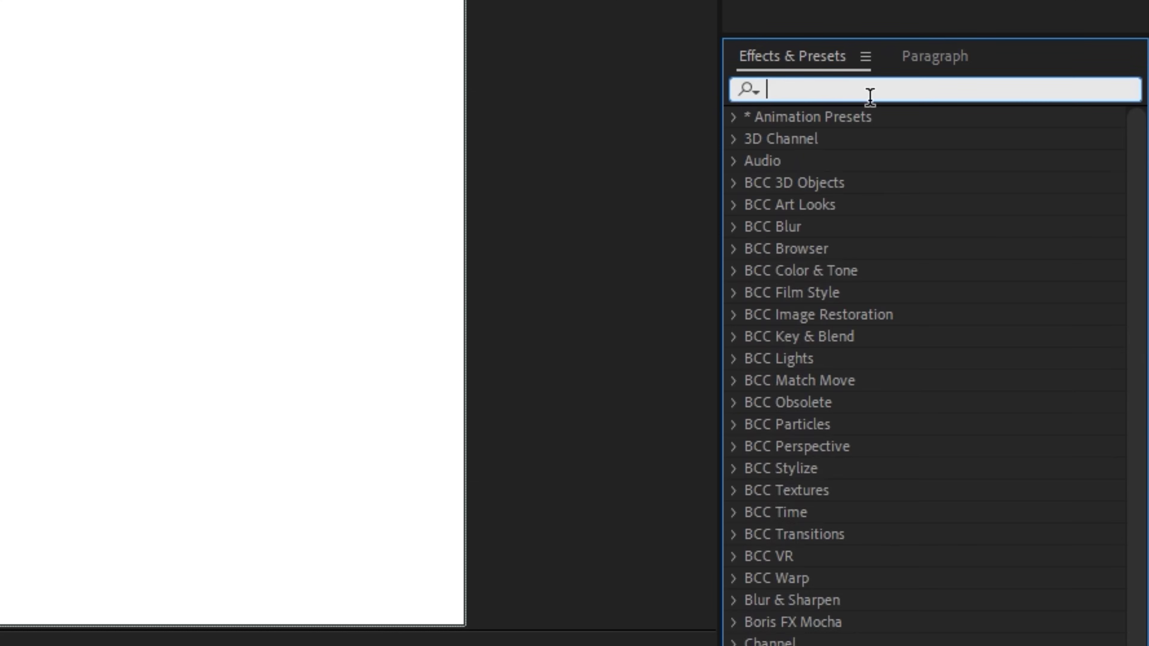
{"action": "type", "text": "trapcode"}
{"action": "double_click", "coordinate": [869, 96]}
{"action": "type", "text": "particular"}
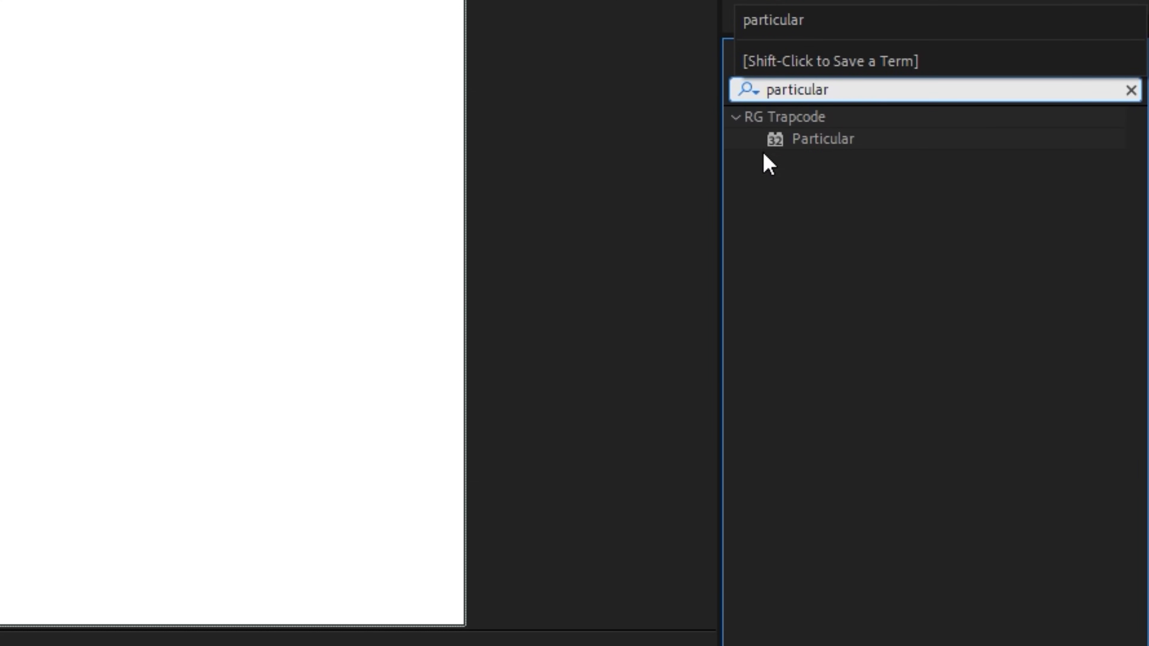
{"action": "left_click_drag", "start_coordinate": [816, 140], "coordinate": [424, 298]}
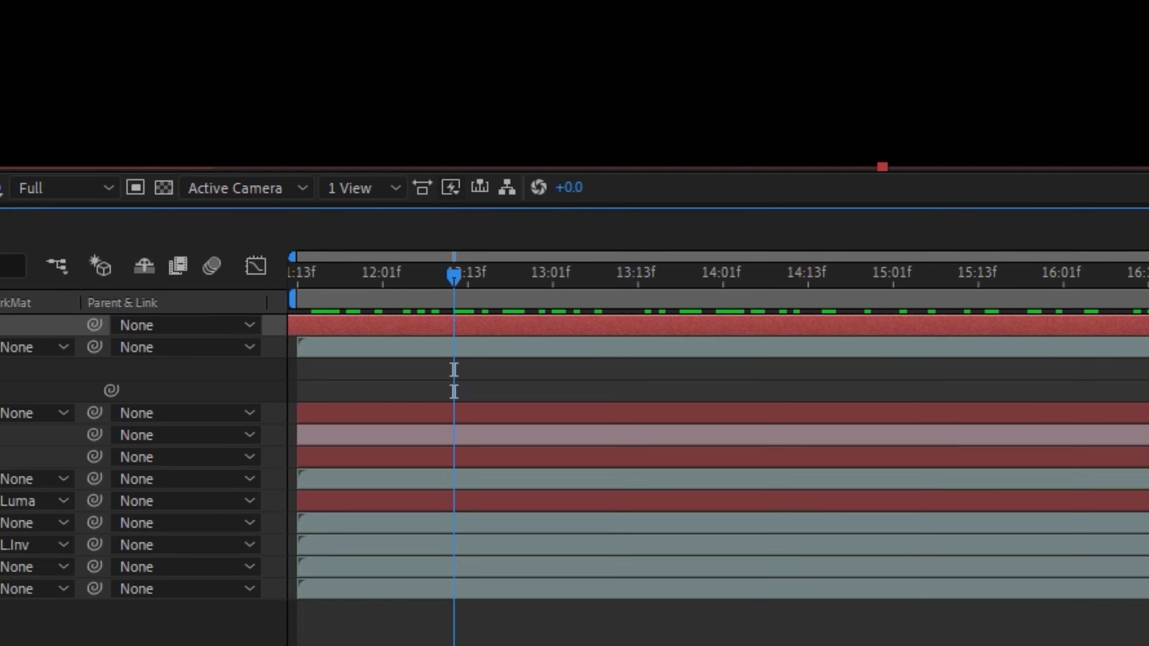
Step: Shift the Particular layer earlier in time and extend its end to cover the rest of the shot
{"action": "left_click_drag", "start_coordinate": [931, 330], "coordinate": [38, 312]}
{"action": "left_click_drag", "start_coordinate": [389, 329], "coordinate": [1147, 329]}
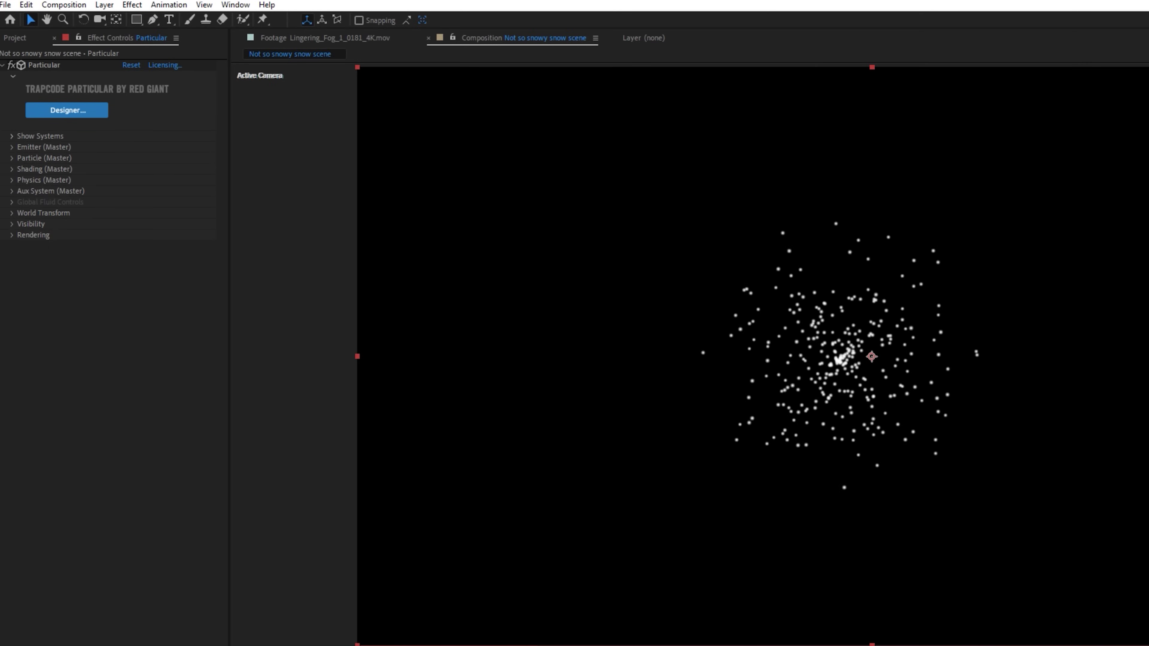
Step: Set Particular's emitter type to Box and its emitter size mode to XYZ Individual
{"action": "left_click", "coordinate": [10, 148]}
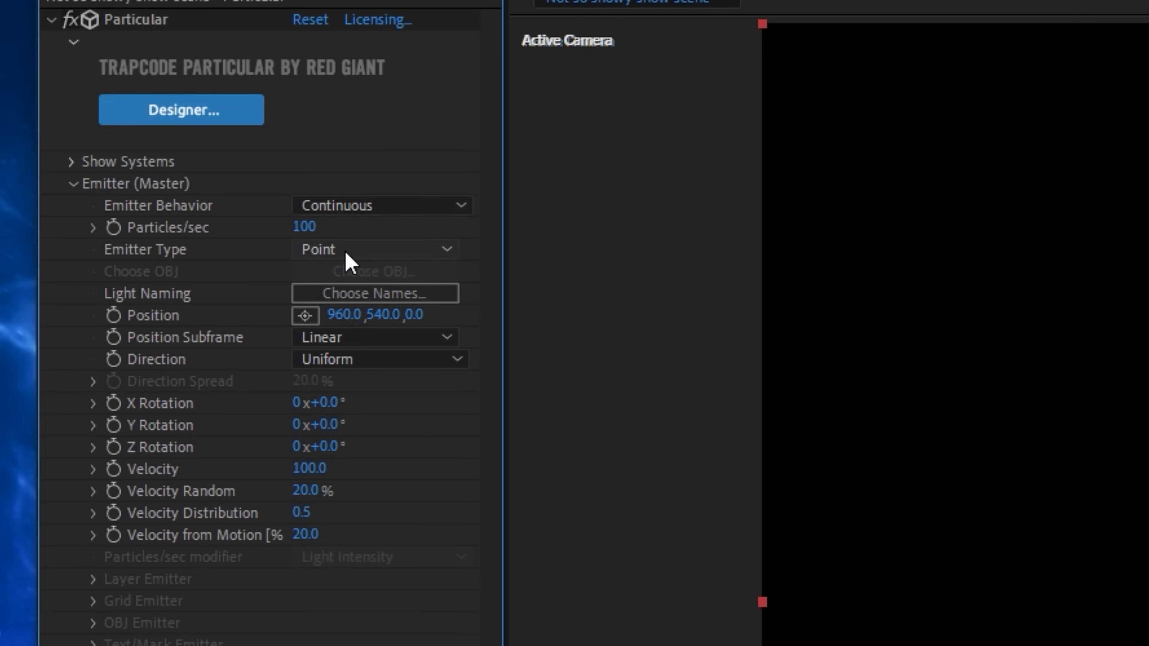
{"action": "left_click", "coordinate": [346, 254]}
{"action": "left_click", "coordinate": [377, 306]}
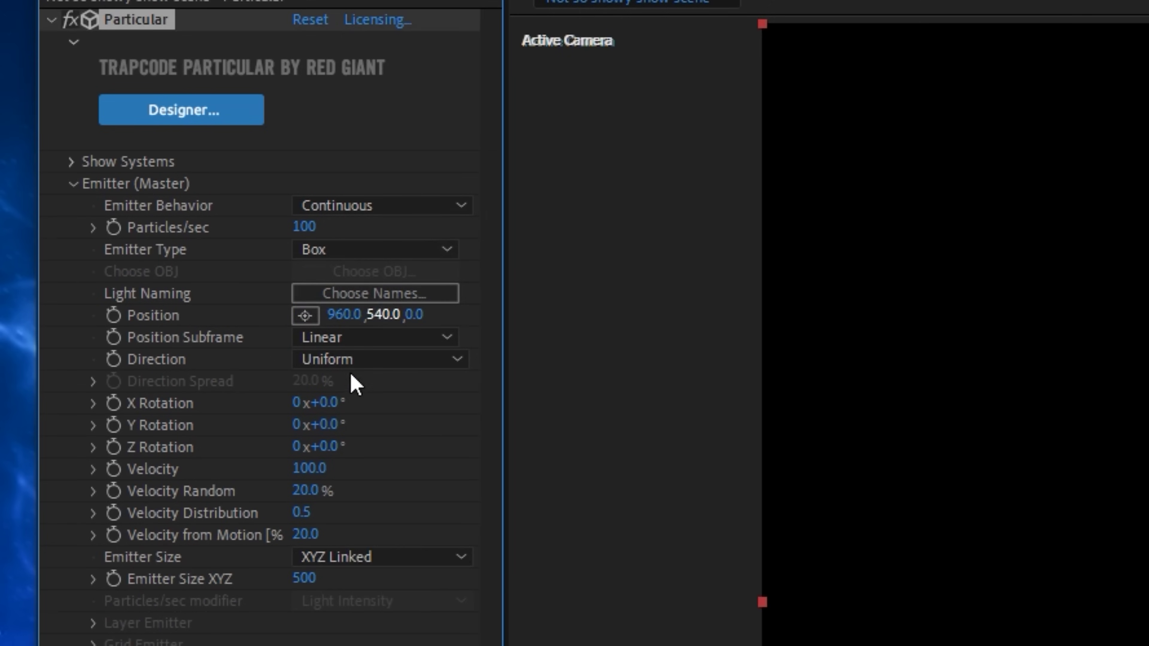
{"action": "left_click", "coordinate": [385, 557]}
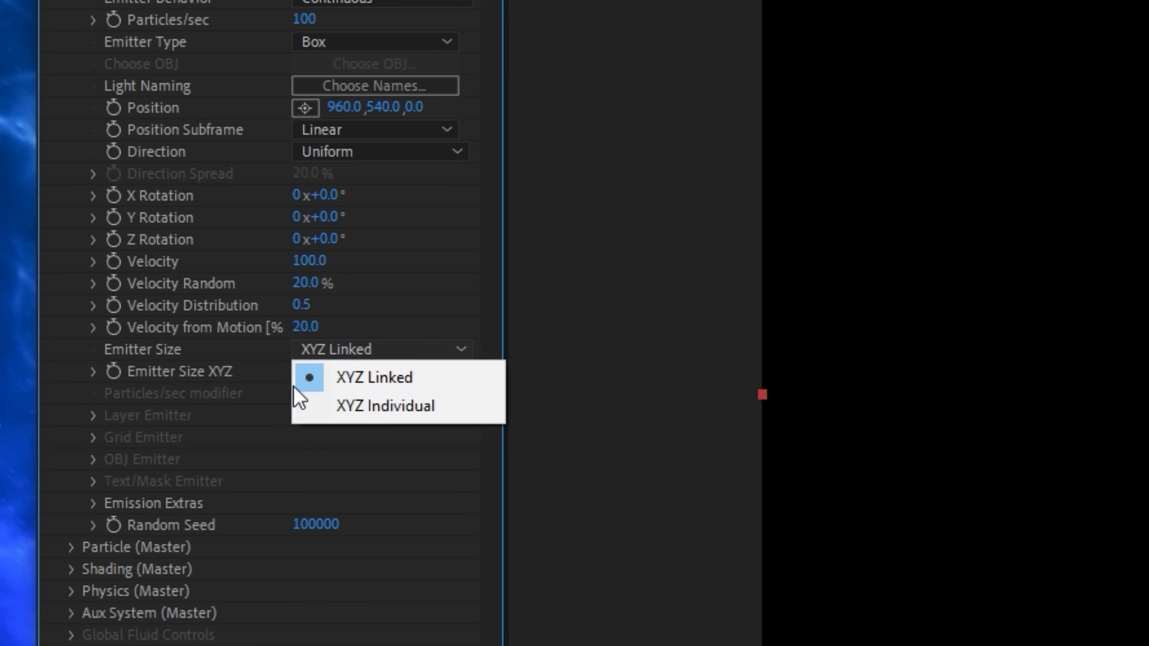
{"action": "left_click", "coordinate": [422, 415]}
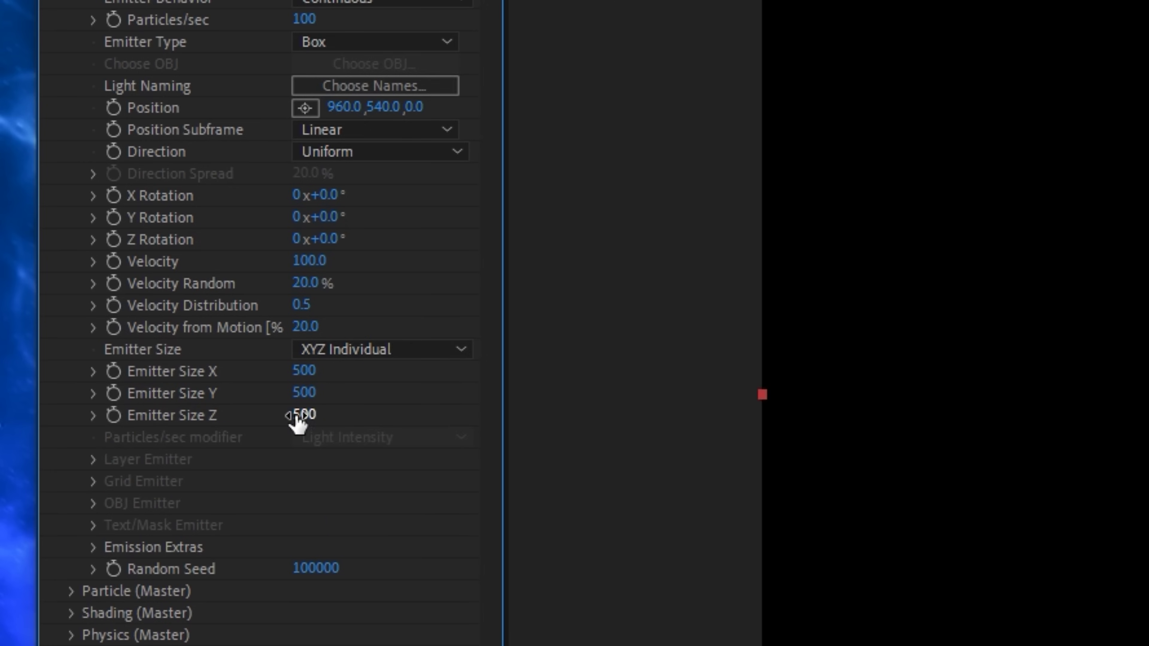
Step: Set the box emitter's size to 5000 in X, 100 in Y and 20000 in Z
{"action": "left_click", "coordinate": [296, 423]}
{"action": "type", "text": "20000"}
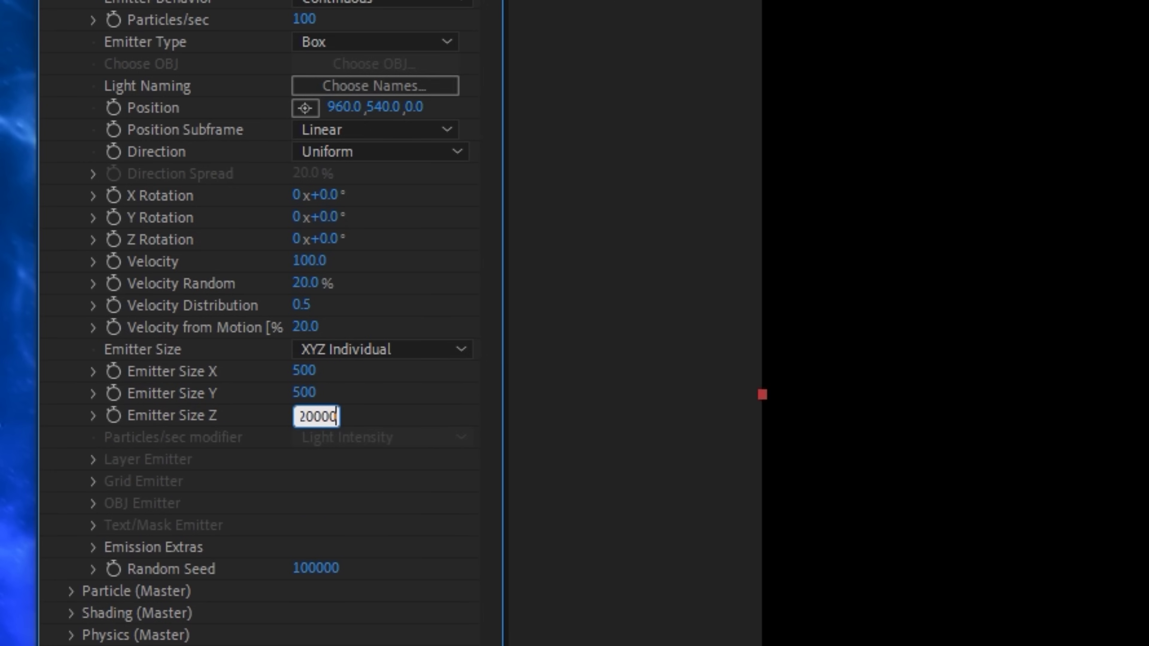
{"action": "key", "text": "Return"}
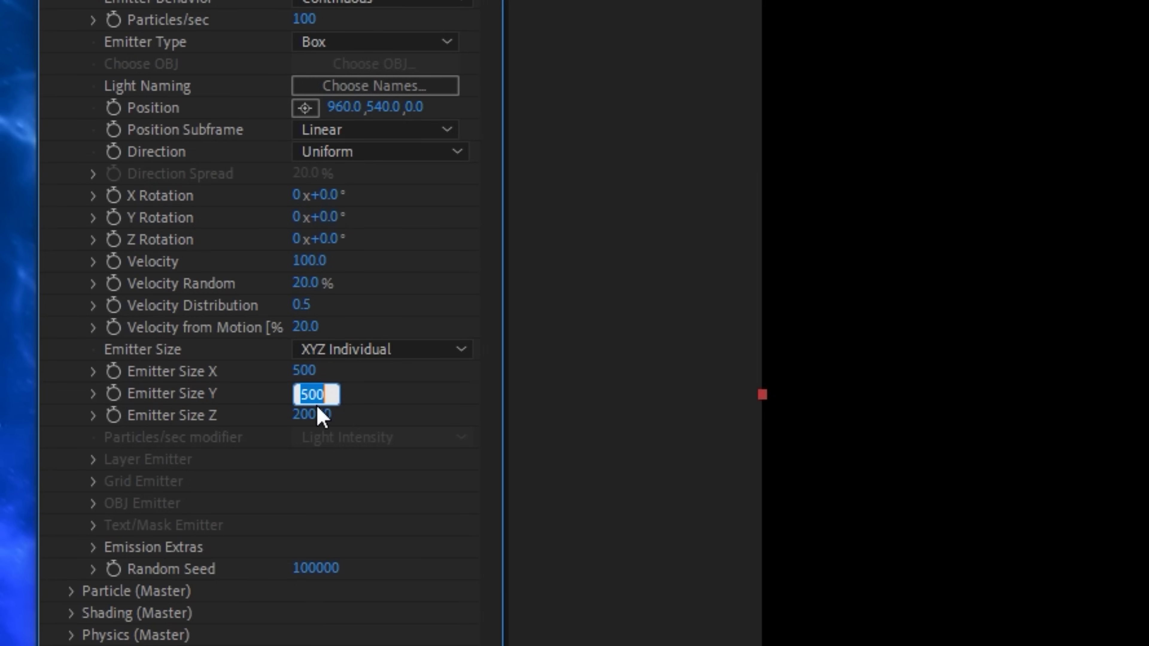
{"action": "type", "text": "5000"}
{"action": "key", "text": "BackSpace"}
{"action": "type", "text": "0"}
{"action": "key", "text": "Return"}
{"action": "left_click", "coordinate": [308, 392]}
{"action": "type", "text": "100"}
{"action": "key", "text": "Return"}
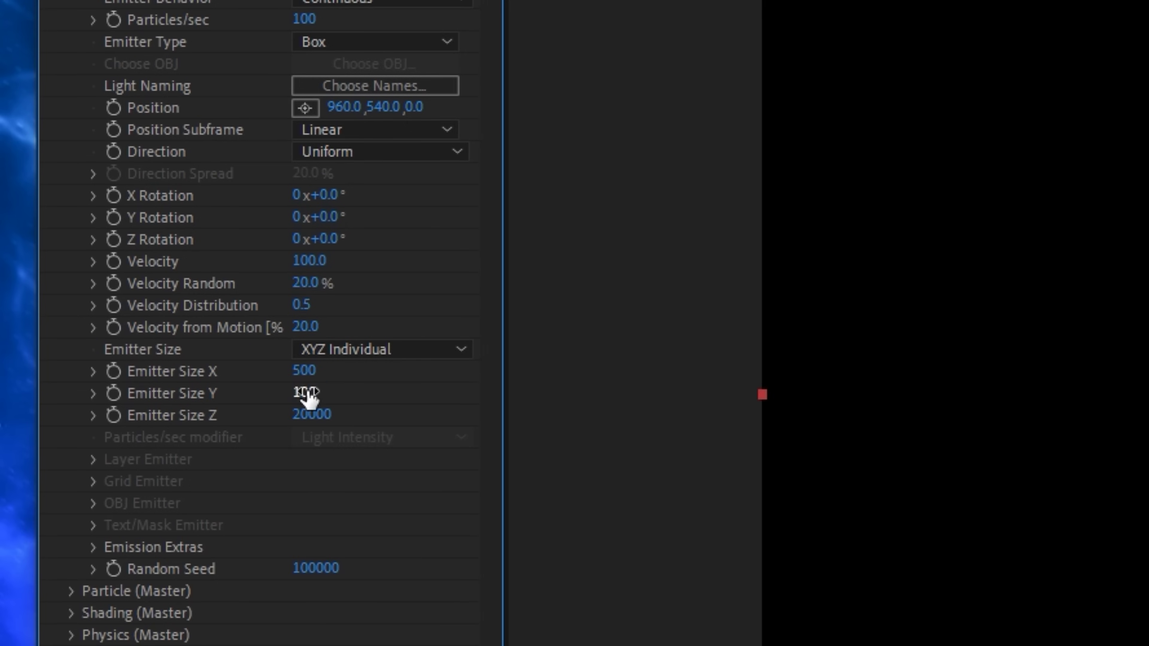
{"action": "left_click", "coordinate": [304, 371]}
{"action": "type", "text": "5000"}
{"action": "key", "text": "Return"}
Step: Raise the emitter above the frame to a Y position of -510 and set Particles/sec to 5000
{"action": "scroll", "coordinate": [316, 453], "scroll_direction": "up", "scroll_amount": 3}
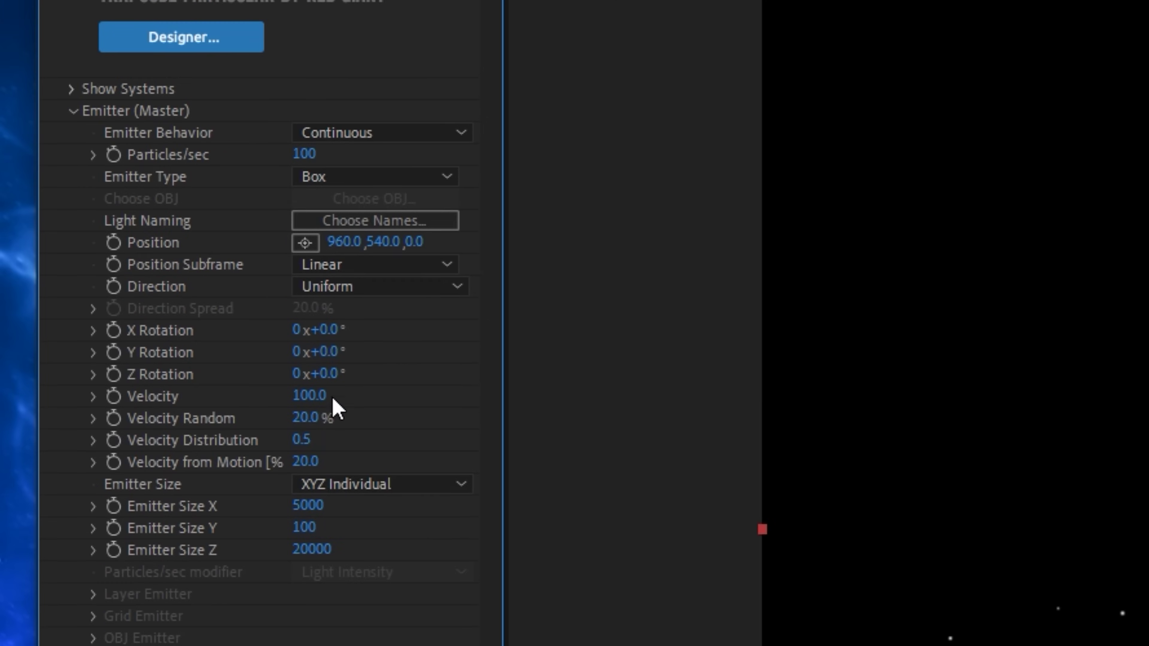
{"action": "left_click_drag", "start_coordinate": [373, 246], "coordinate": [0, 267]}
{"action": "left_click_drag", "start_coordinate": [382, 241], "coordinate": [144, 266]}
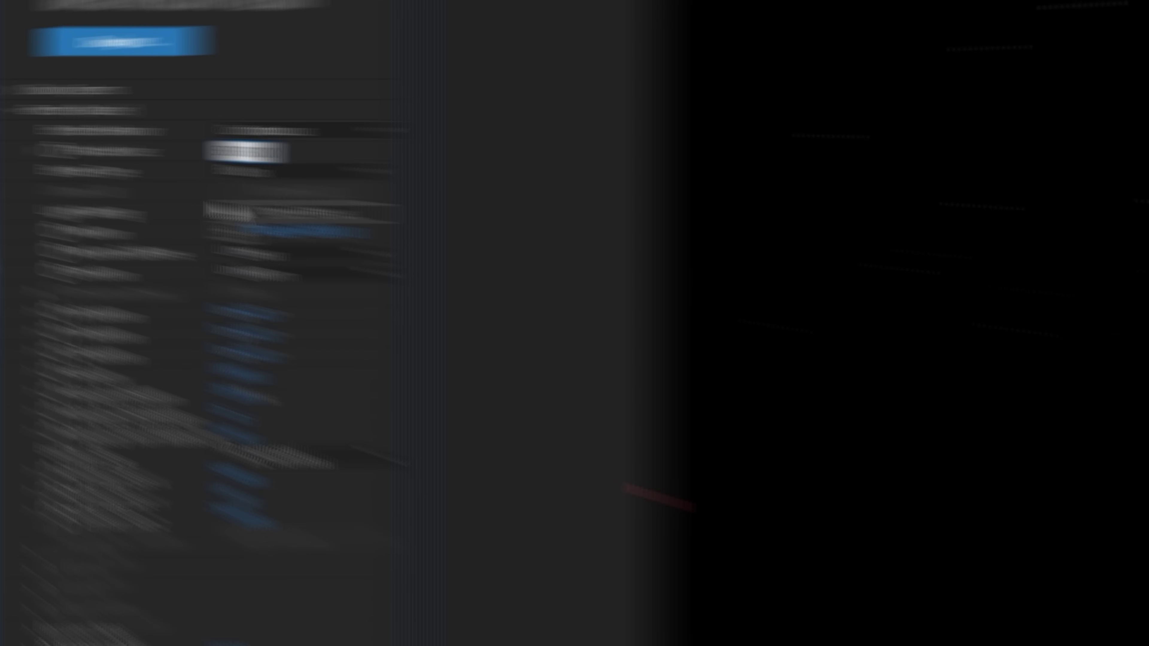
{"action": "key", "text": "Return"}
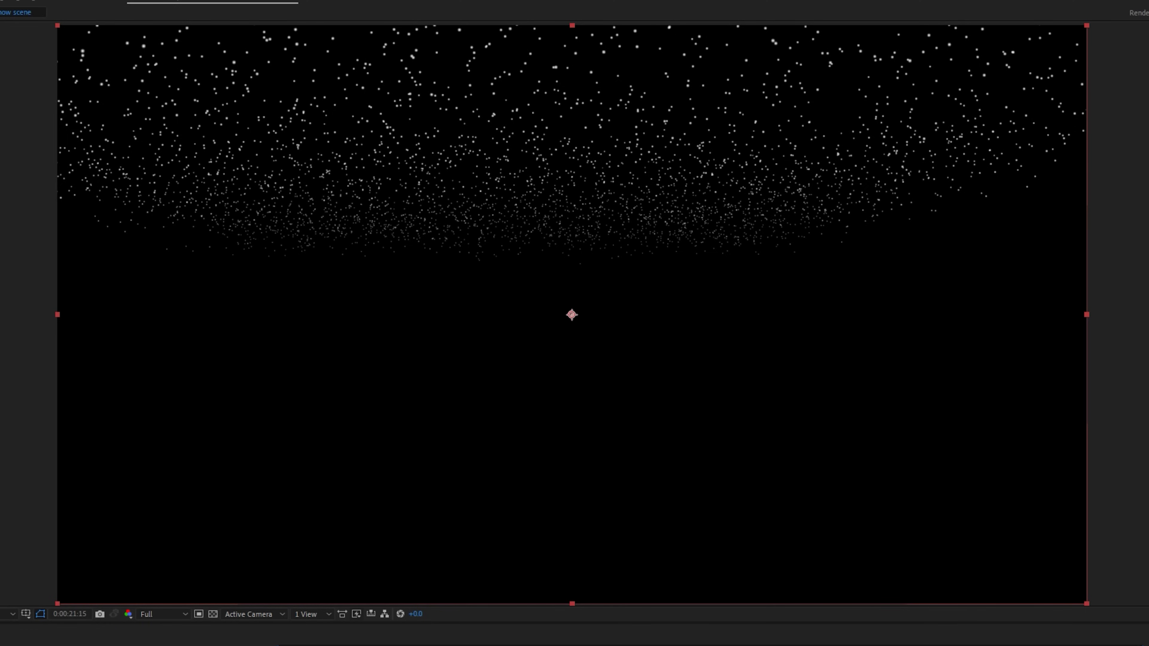
Step: Widen the emitter by setting Emitter Size X to 7000
{"action": "left_click", "coordinate": [313, 506]}
{"action": "type", "text": "7000"}
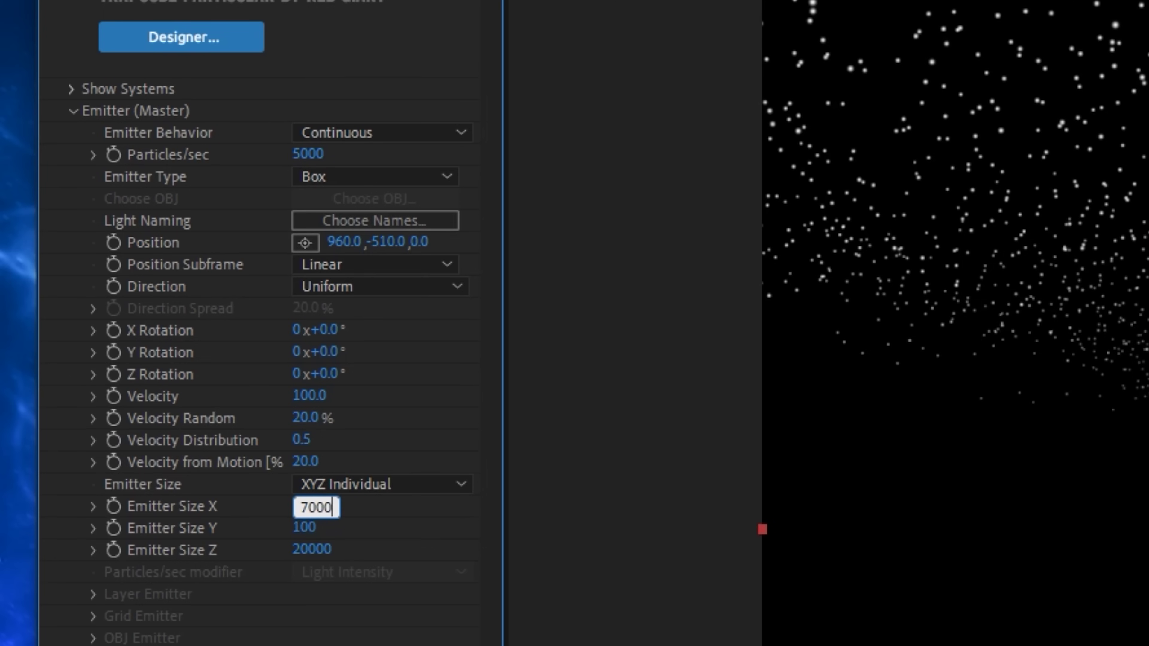
{"action": "key", "text": "Return"}
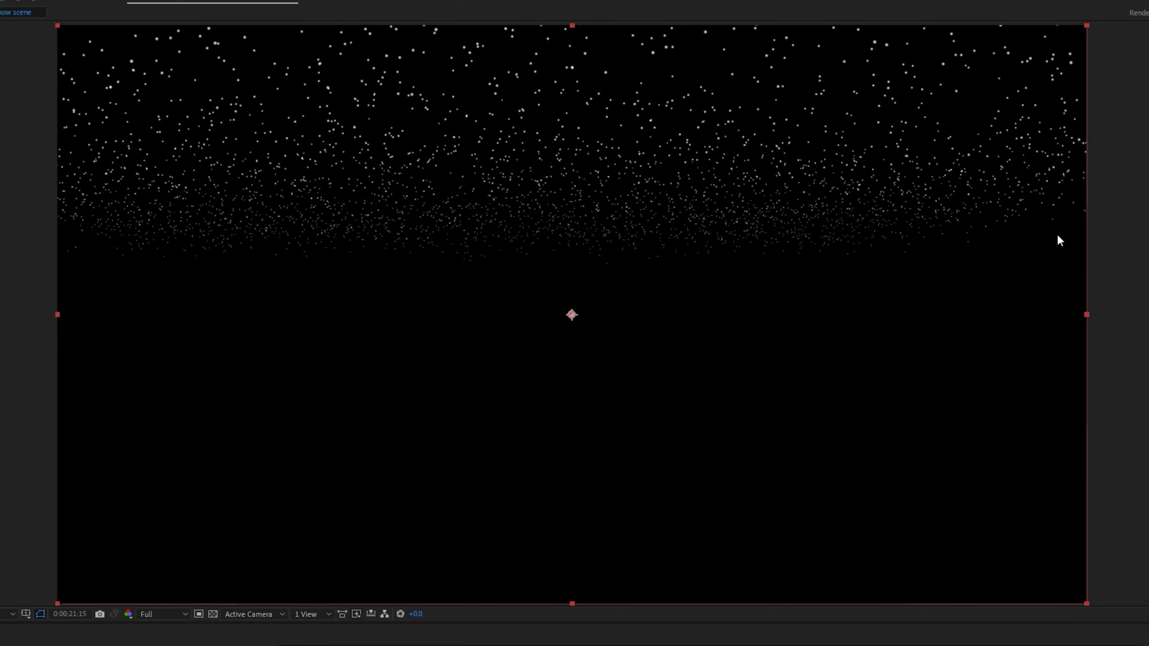